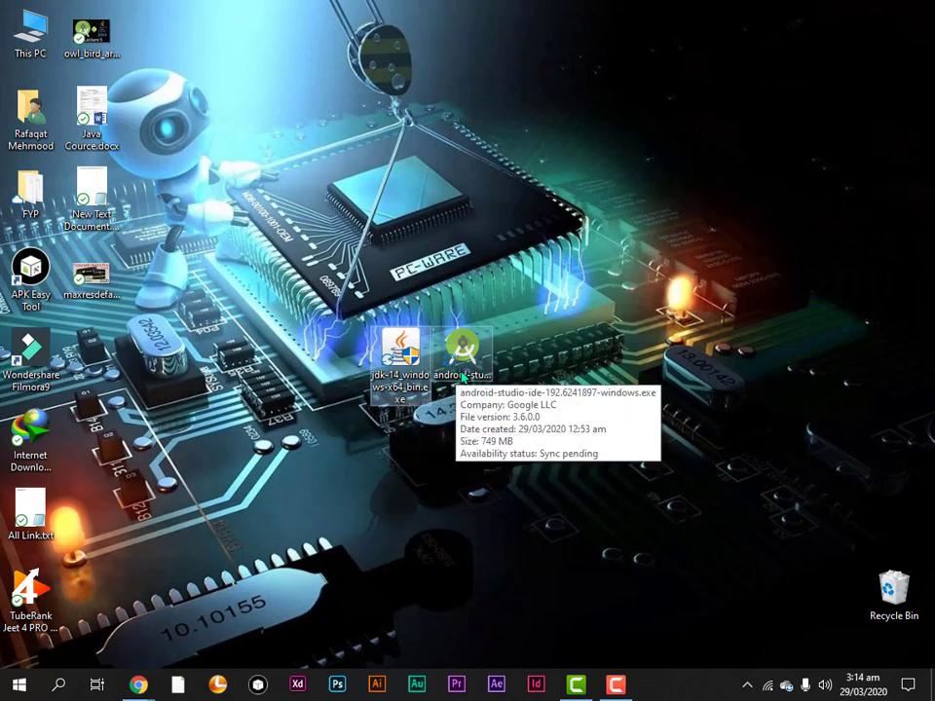
right_click(627, 345)
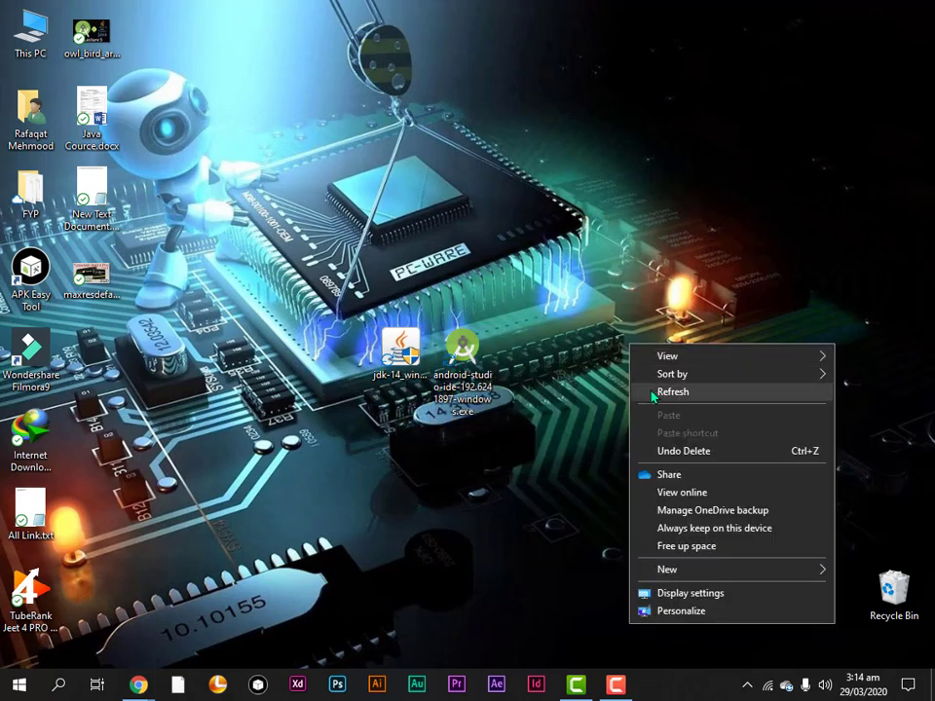
left_click(639, 389)
right_click(605, 347)
left_click(638, 389)
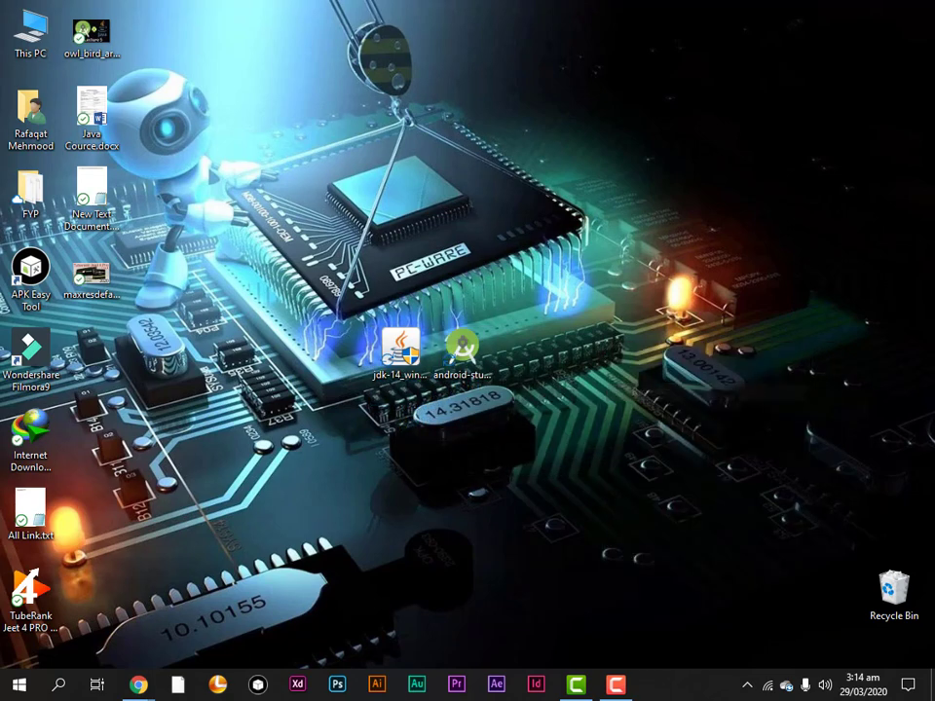
Step: Switch to the Chrome window with the AJ Developer YouTube channel and view the channel's About description
mouse_move(137, 681)
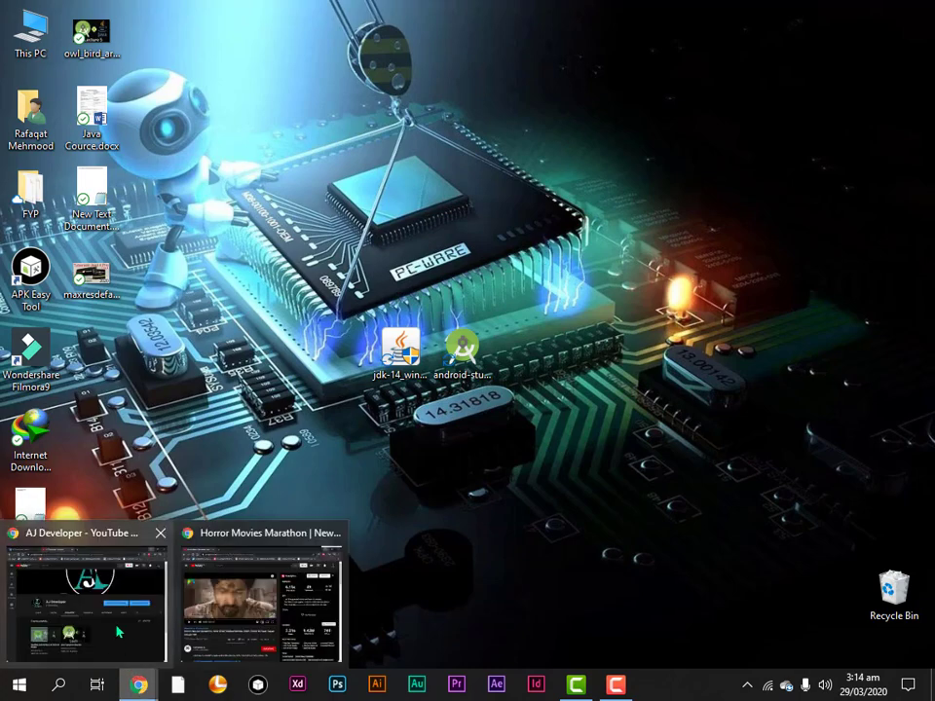
left_click(88, 599)
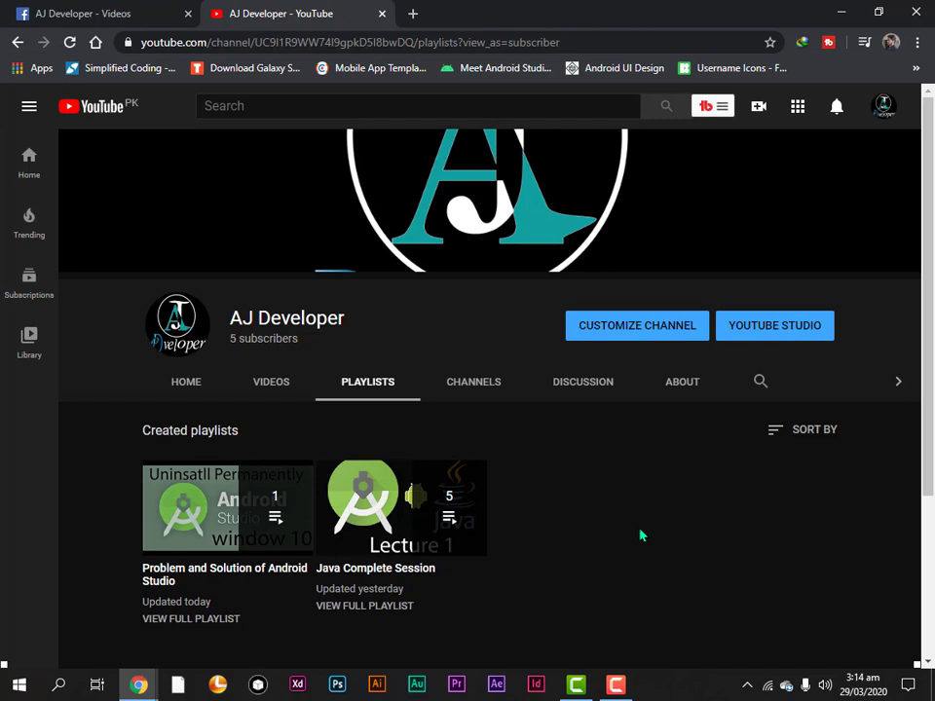
left_click(263, 597)
left_click(671, 395)
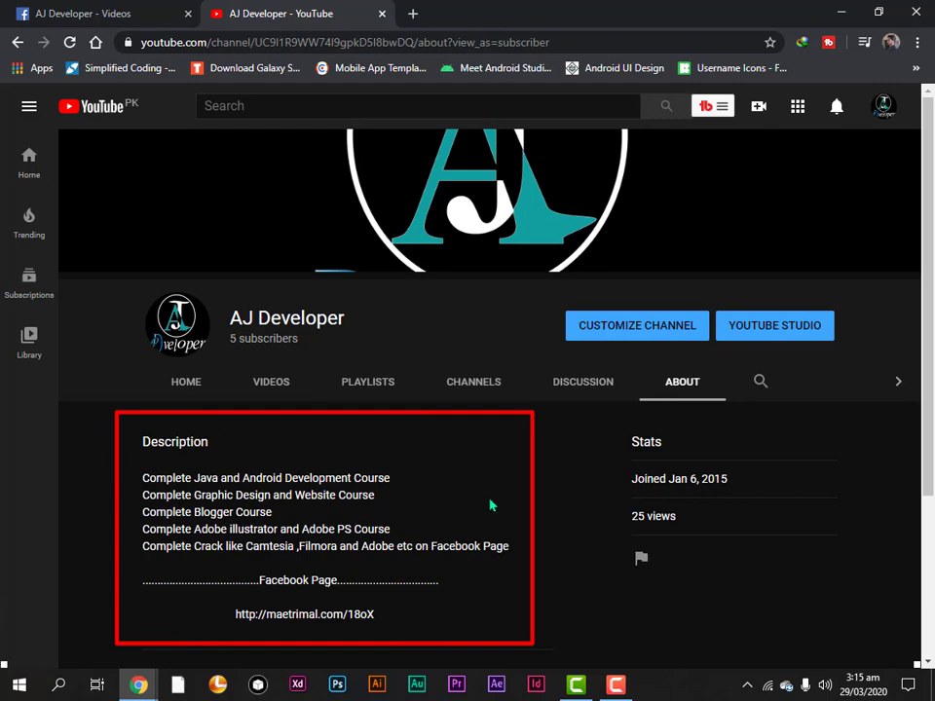
Step: View the All Videos list on the AJ Developer Facebook page and return to the desktop
left_click(78, 12)
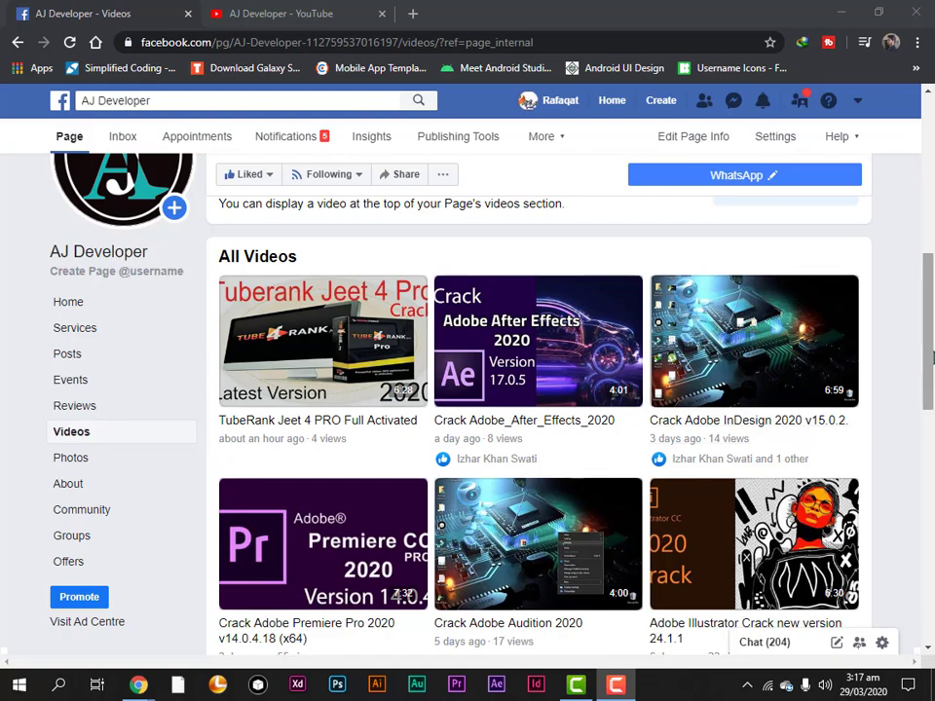
left_click_drag(930, 358, 932, 318)
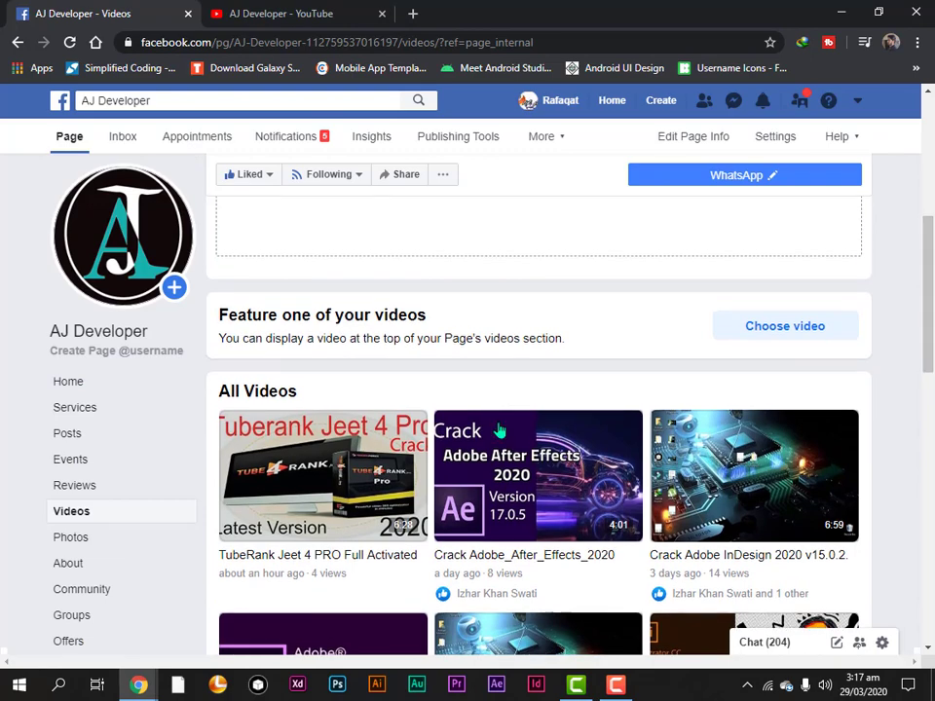
left_click(840, 13)
right_click(585, 308)
left_click(629, 354)
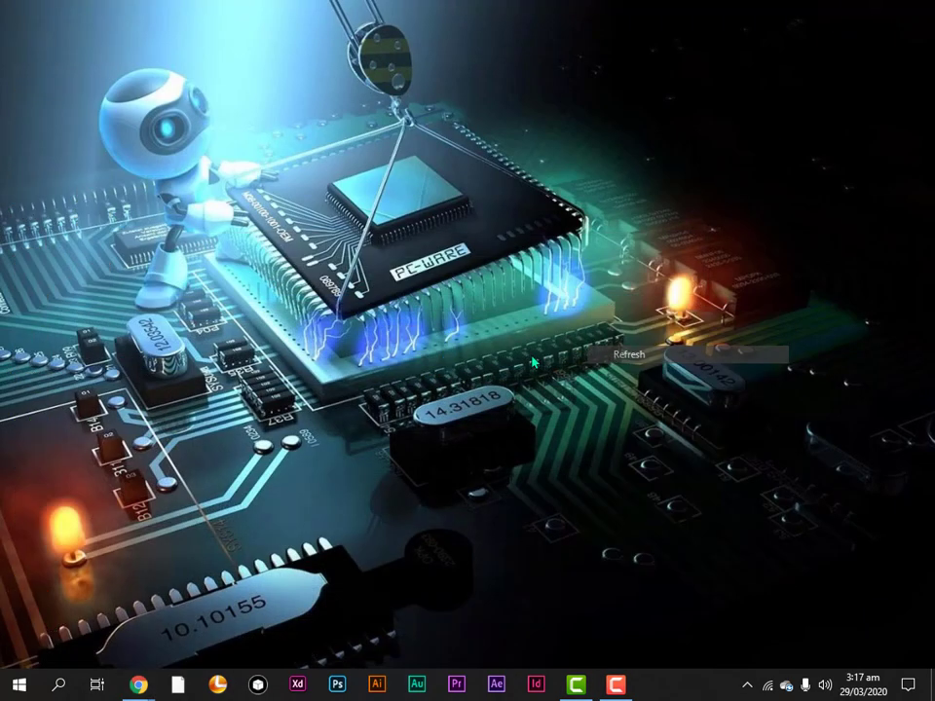
left_click(399, 348)
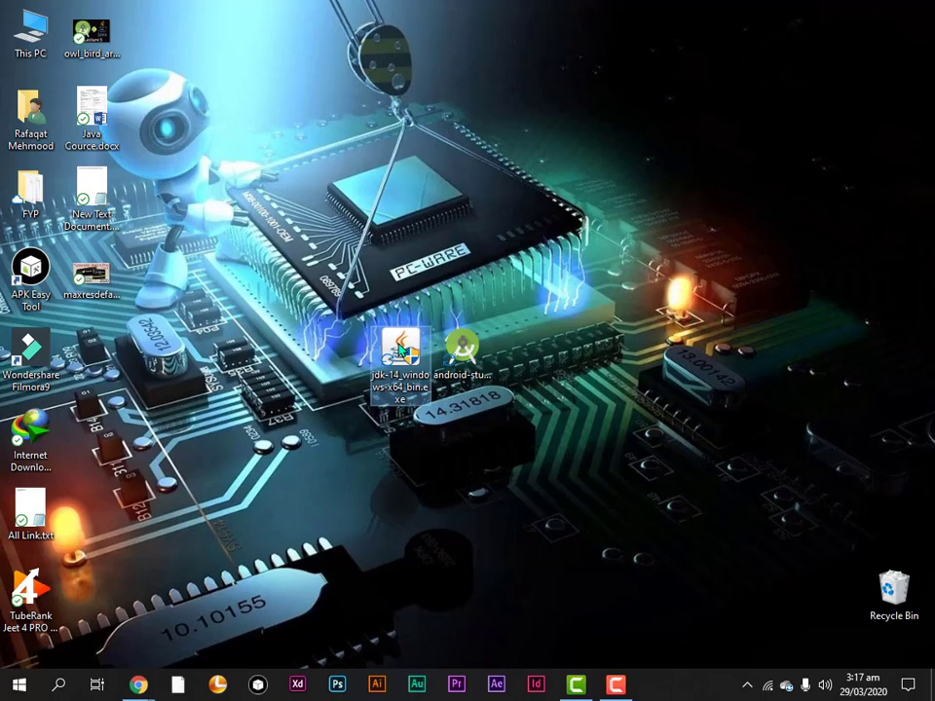
Step: Switch back to Chrome, search Google for "jdk" in a new tab and open Oracle's Java SE Downloads result
left_click(138, 685)
left_click(93, 579)
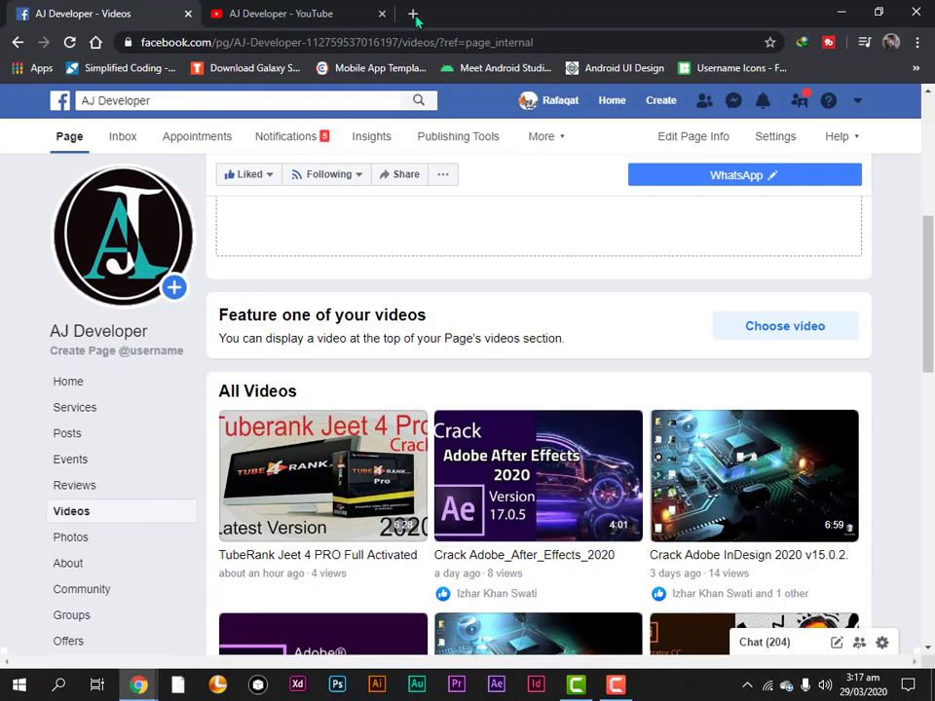
left_click(413, 13)
type("jdk")
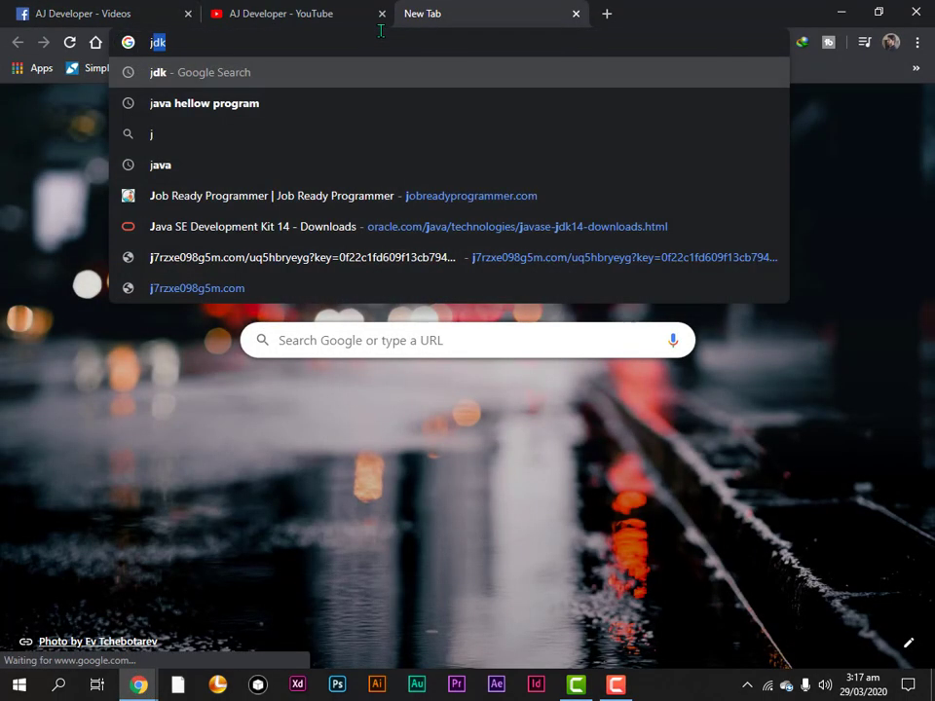
key("Return")
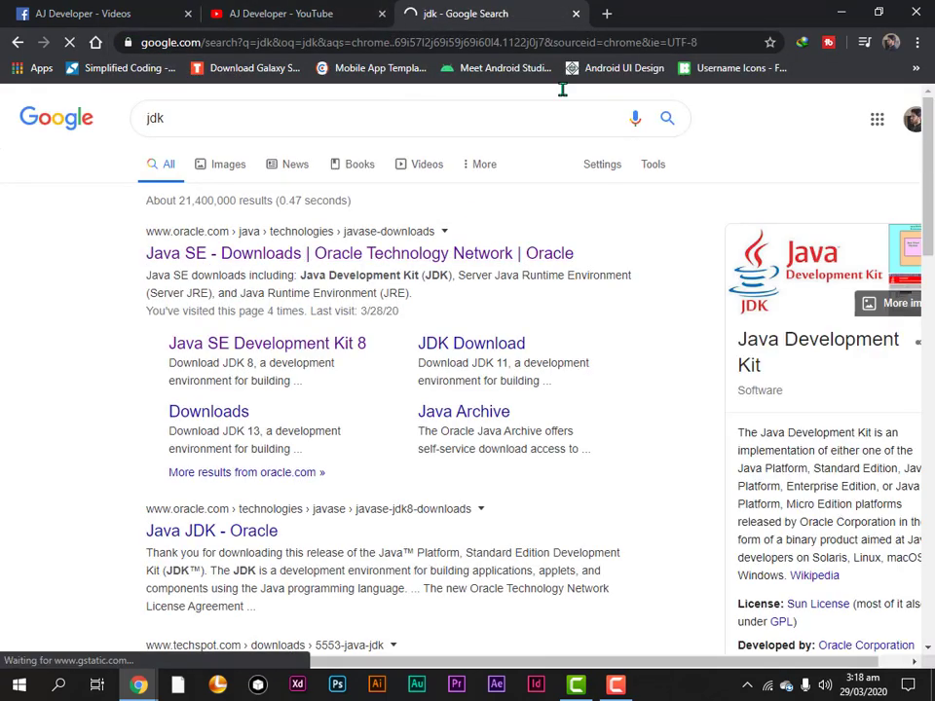
Step: Search Google for "android studio" in another new tab and open the official Android Studio download page
key("ctrl+t")
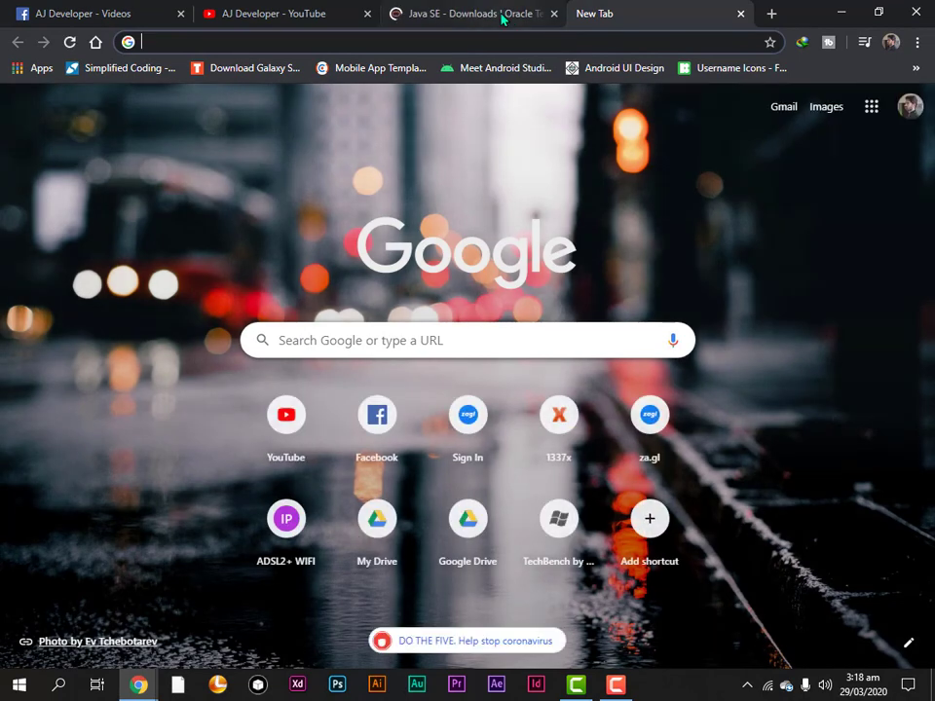
type("android studio")
key("Return")
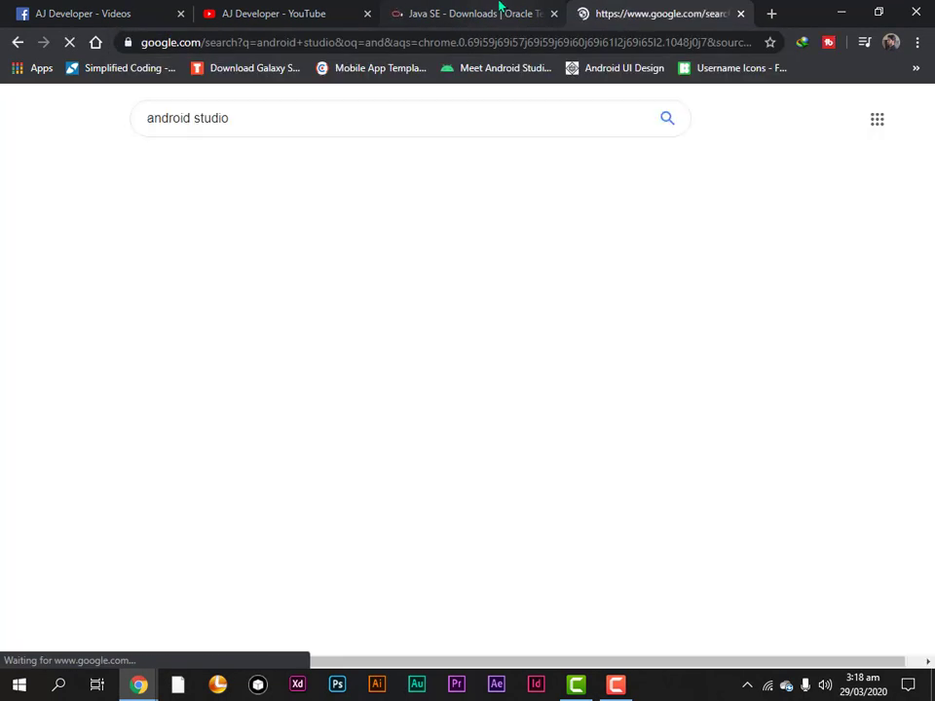
left_click(500, 15)
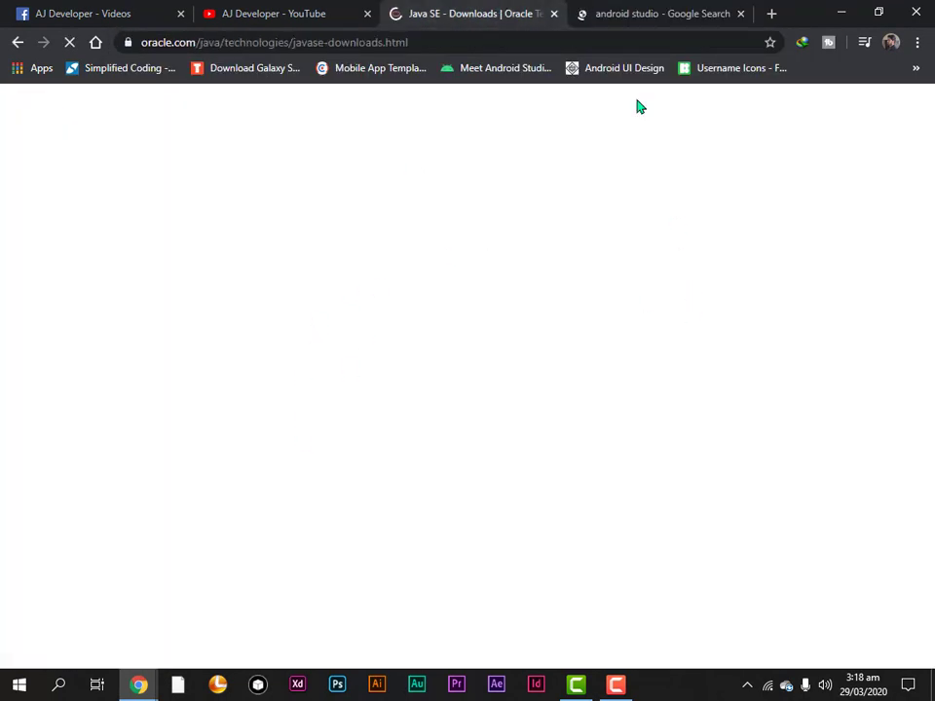
left_click(662, 13)
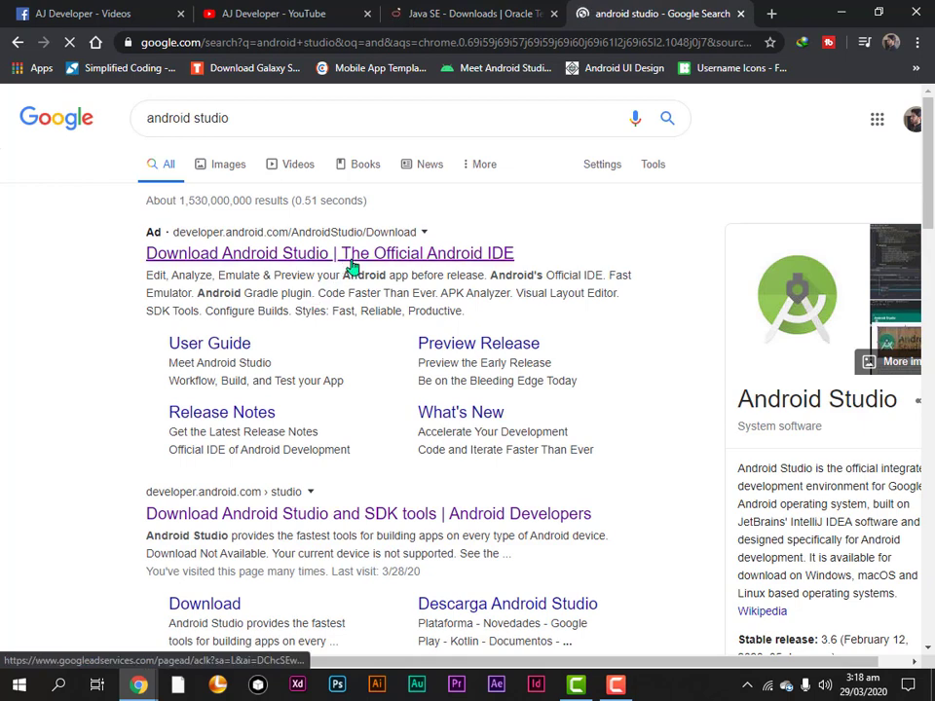
left_click(477, 14)
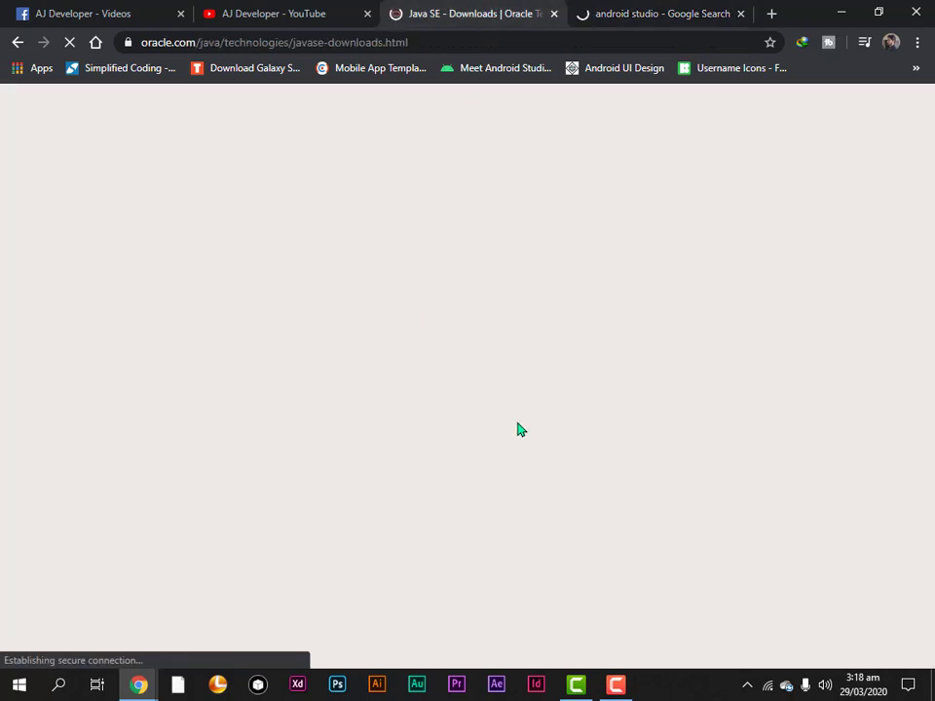
left_click(648, 8)
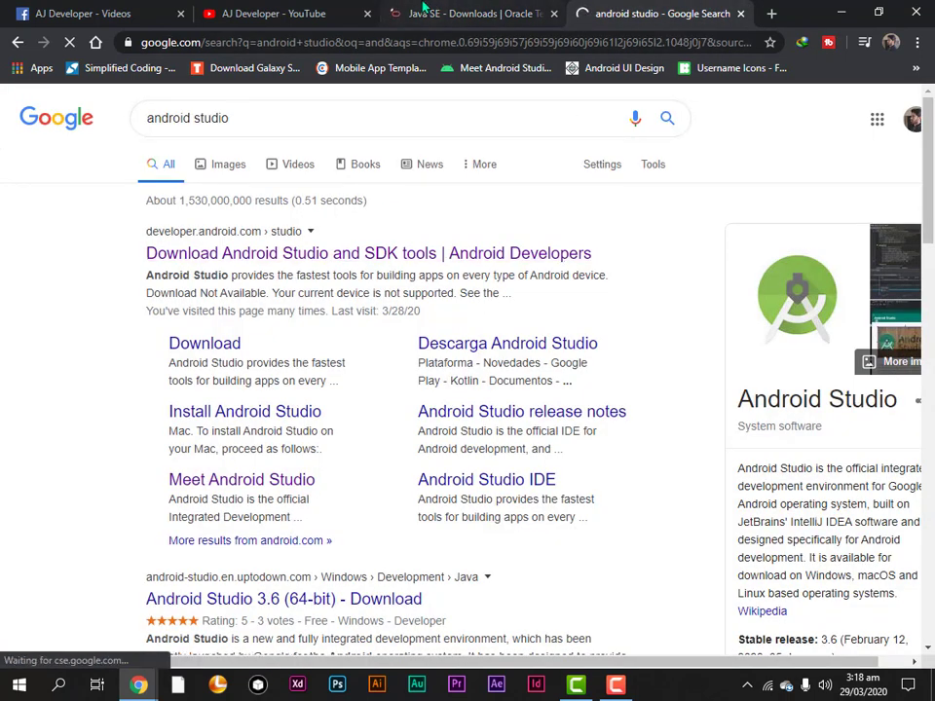
left_click(424, 8)
left_click(649, 8)
left_click(494, 8)
left_click(662, 12)
Step: Open the Oracle JDK download page for Java SE 14 and check the Android Studio download page
left_click(477, 12)
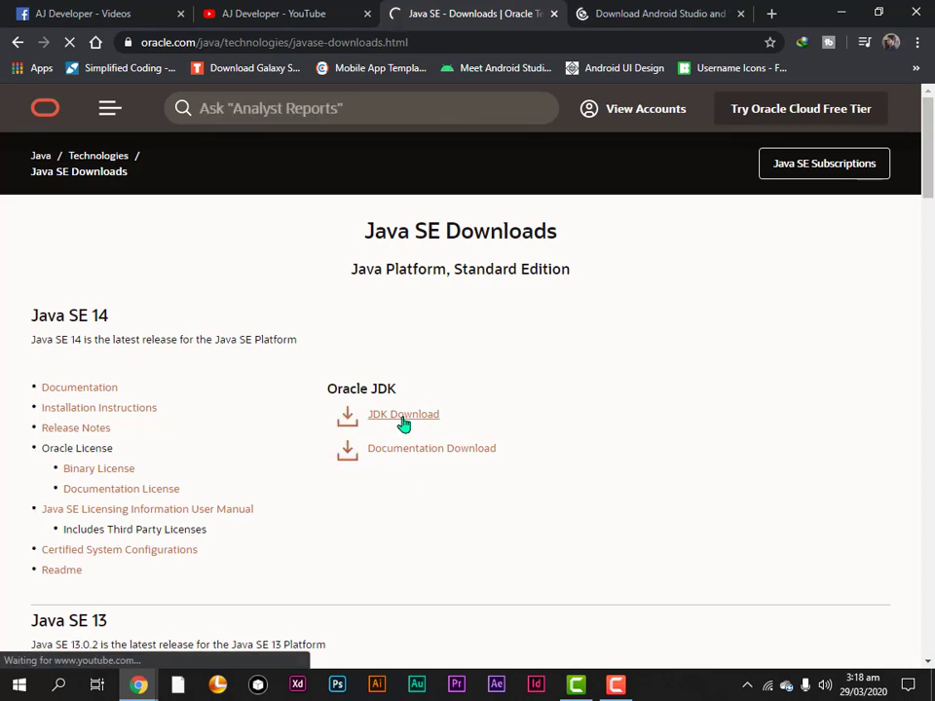
left_click(403, 422)
key("ctrl+Tab")
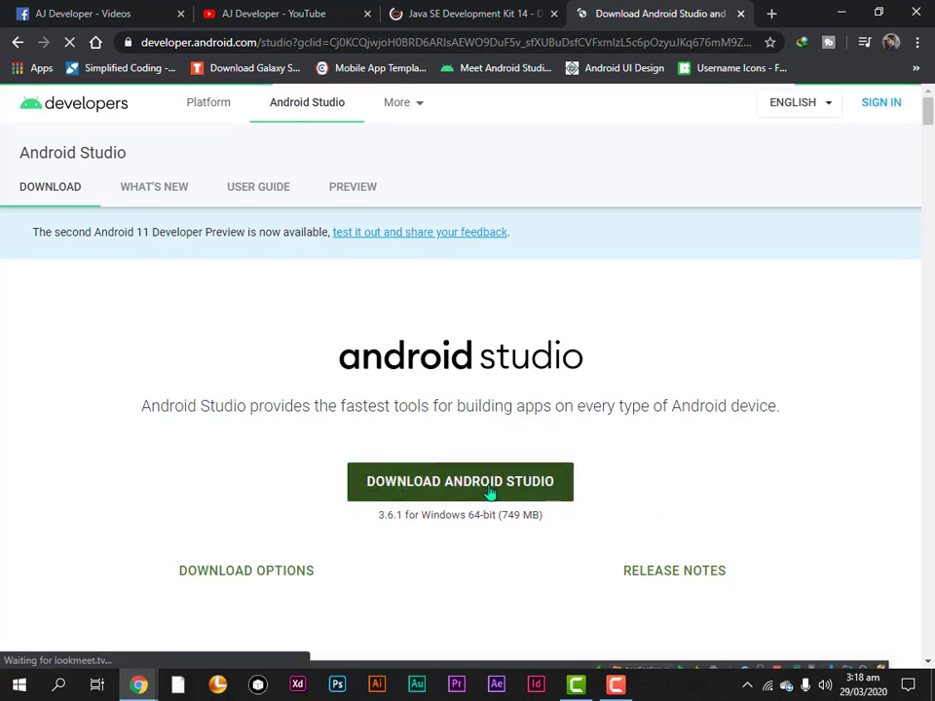
key("ctrl+shift+Tab")
Step: Request the Windows x64 installer jdk-14_windows-x64_bin.exe, accept the Oracle license agreement and start its download
scroll(220, 466, "down", 3)
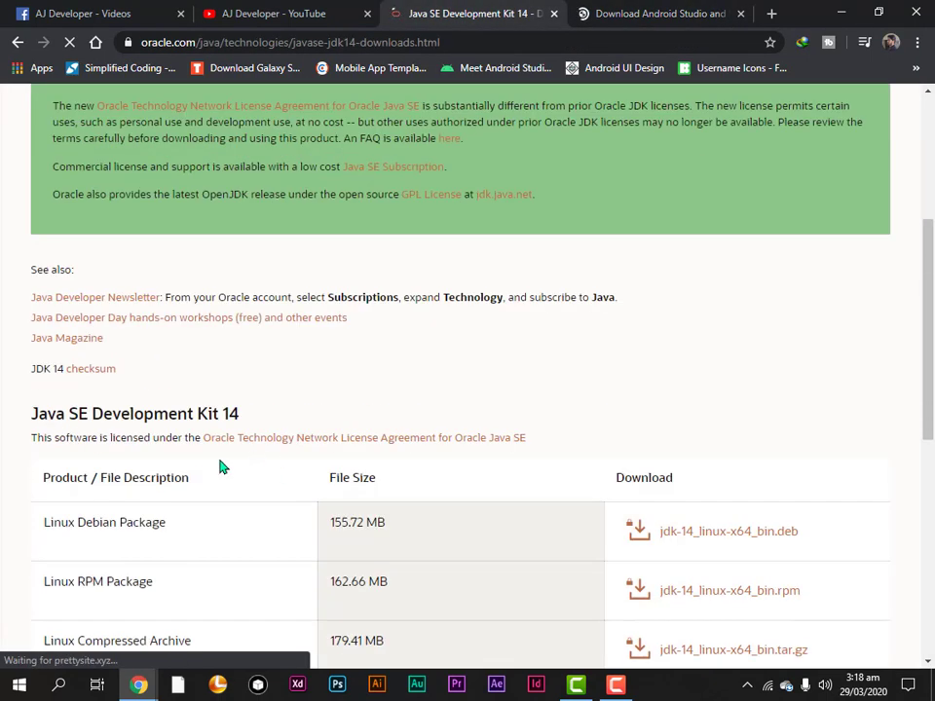
scroll(220, 467, "down", 3)
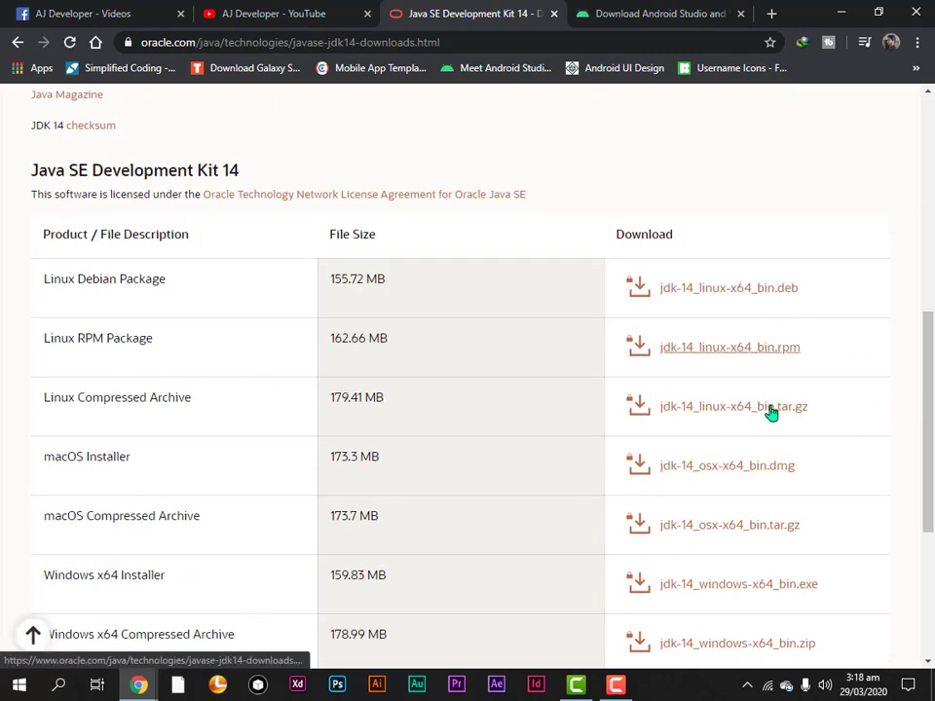
scroll(770, 413, "down", 2)
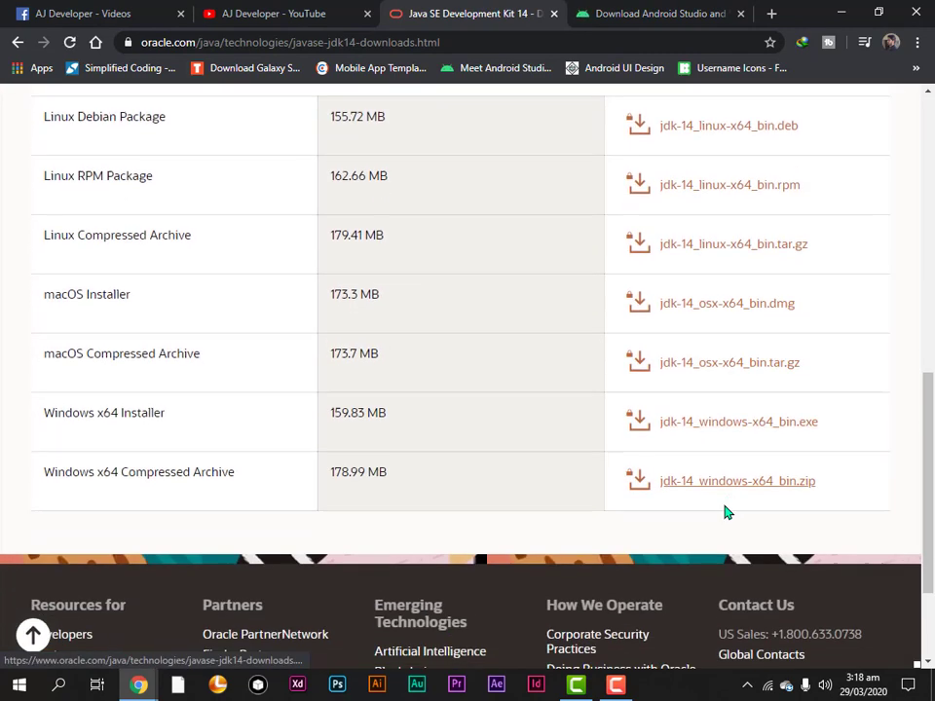
left_click(738, 423)
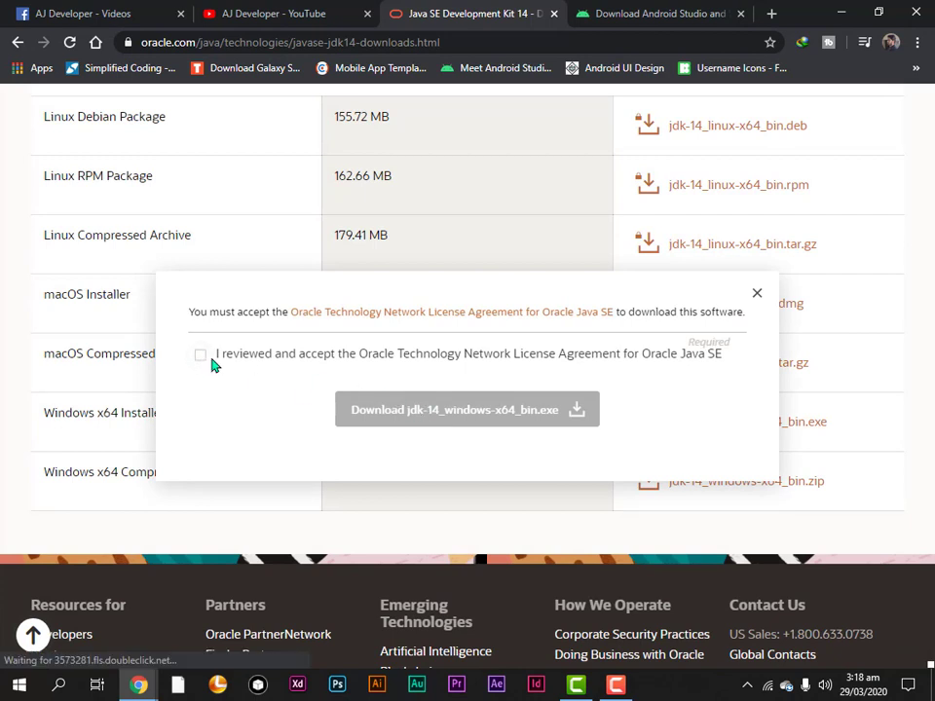
left_click(201, 356)
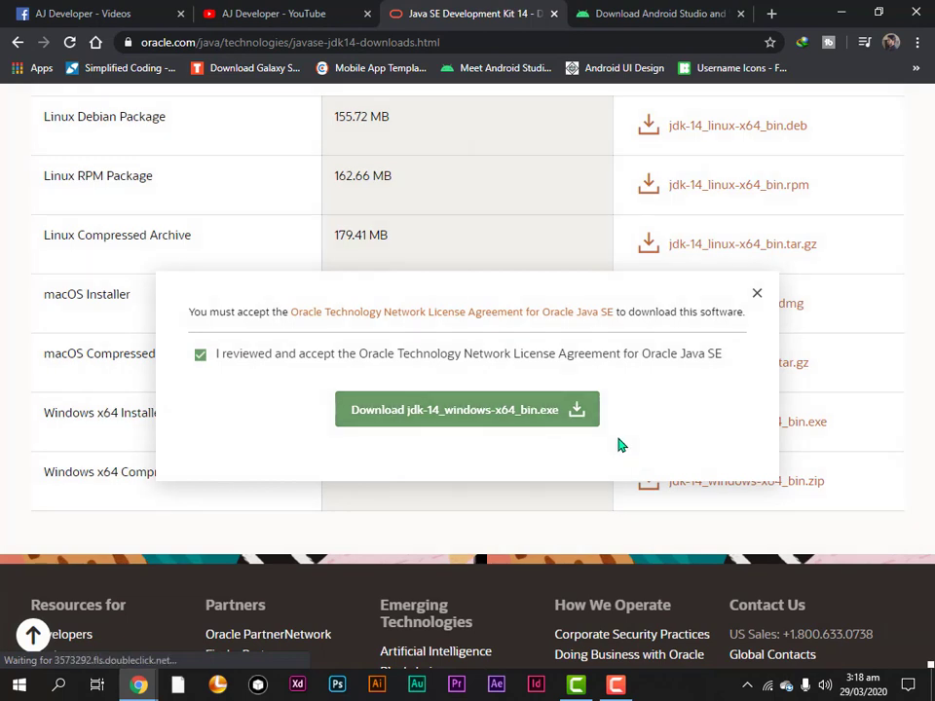
left_click(494, 412)
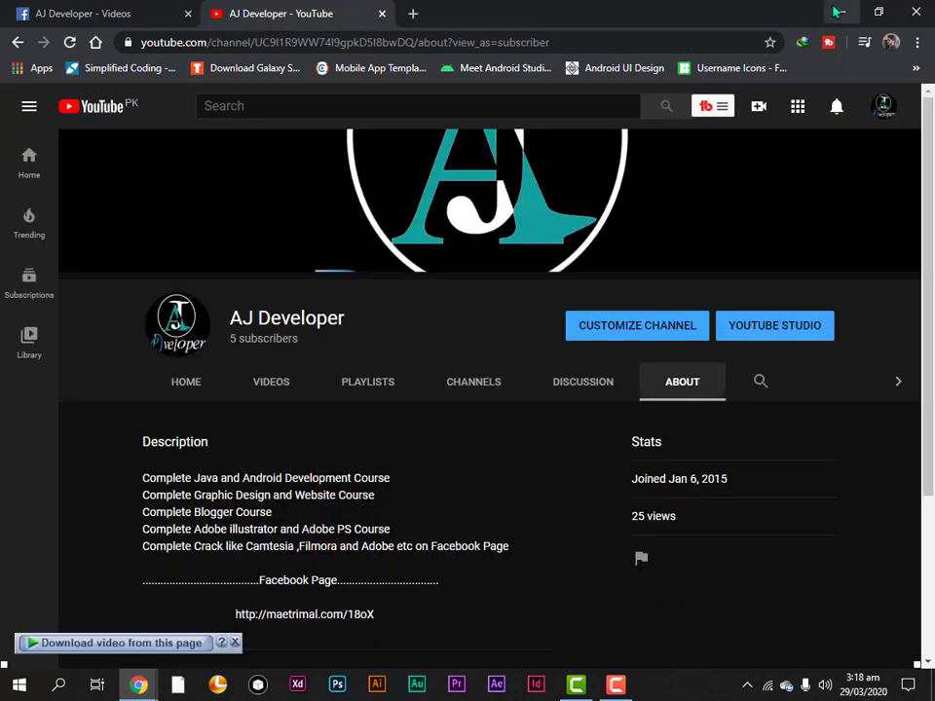
Step: Minimize the browser and launch the JDK 14 Windows installer from the desktop
left_click(836, 12)
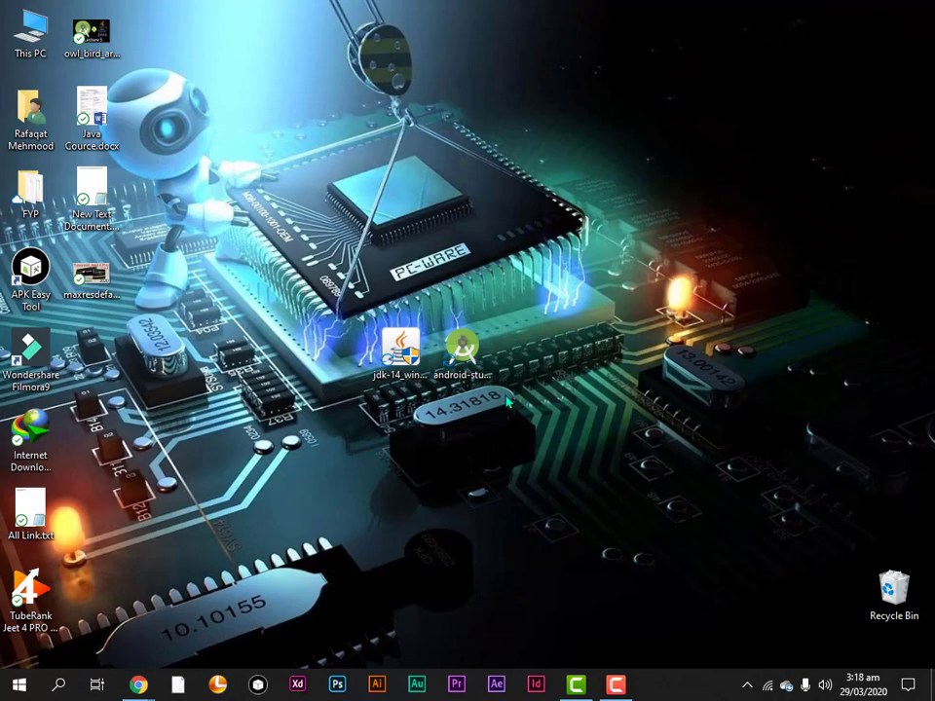
right_click(595, 335)
left_click(608, 378)
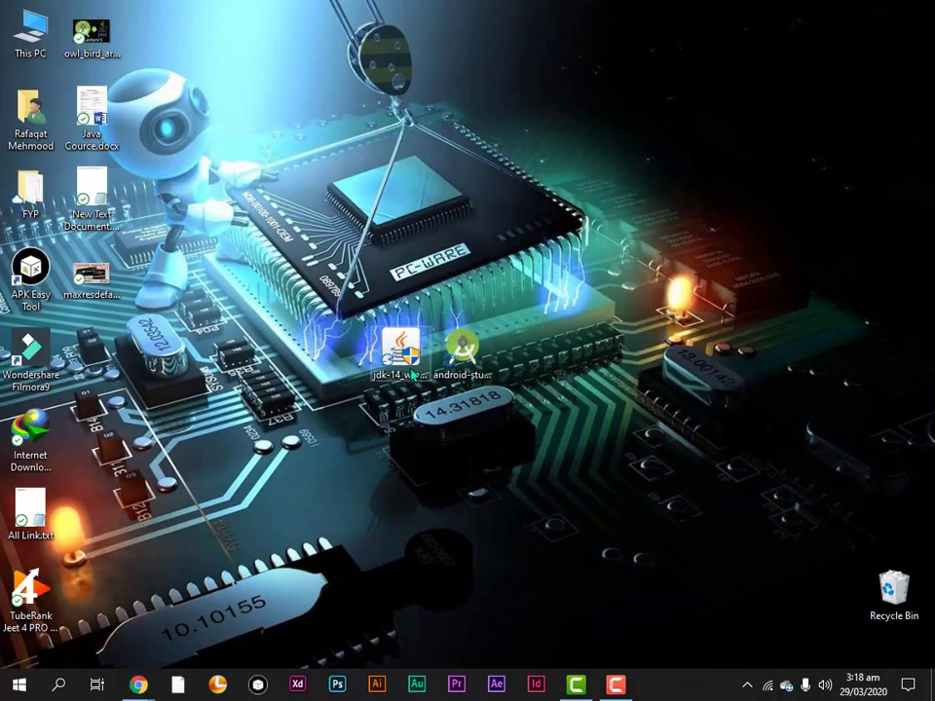
left_click(410, 374)
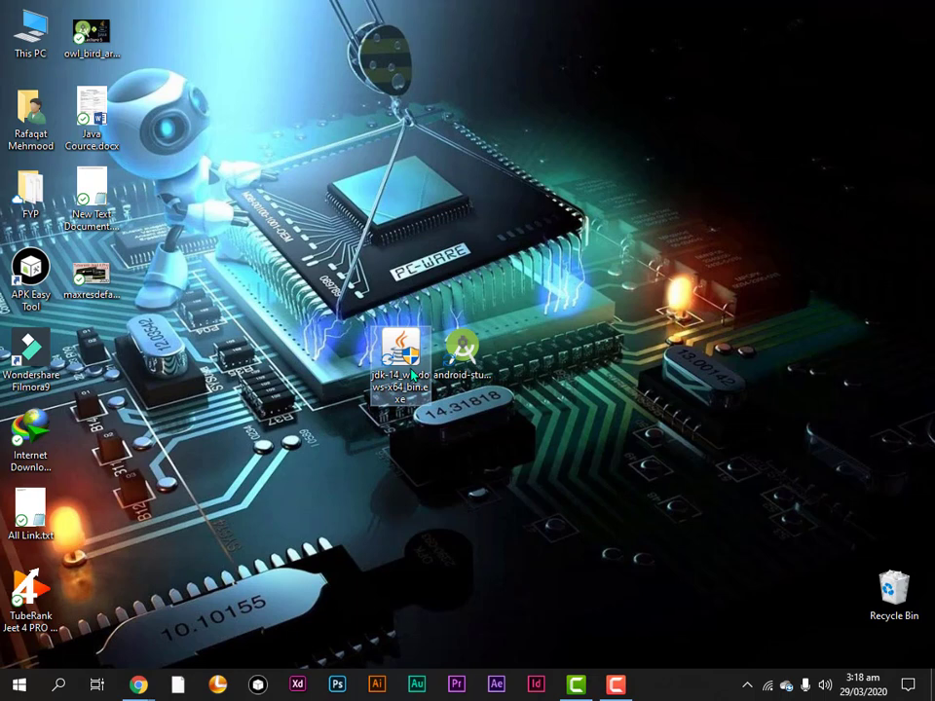
double_click(411, 374)
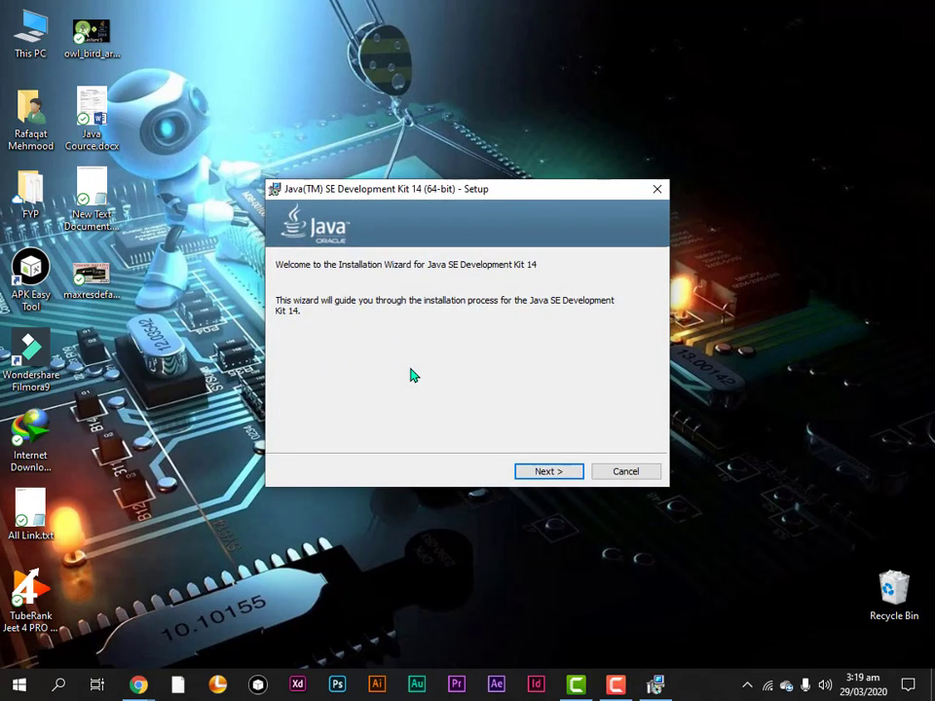
Step: Install Java SE Development Kit 14 in the default folder C:\Program Files\Java\jdk-14\ and close the setup wizard
left_click(545, 472)
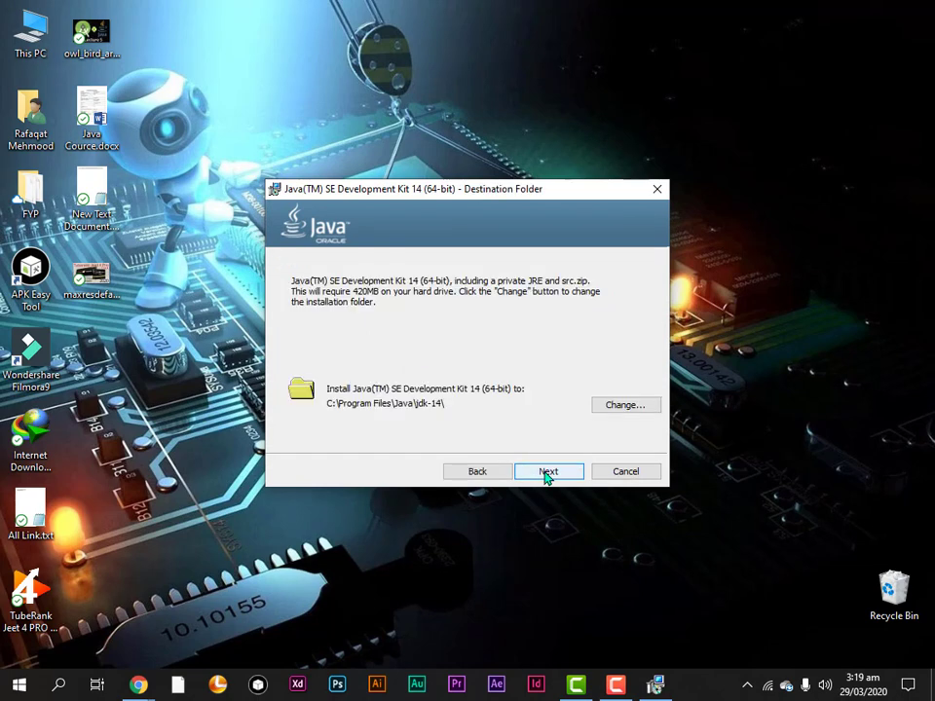
left_click(546, 473)
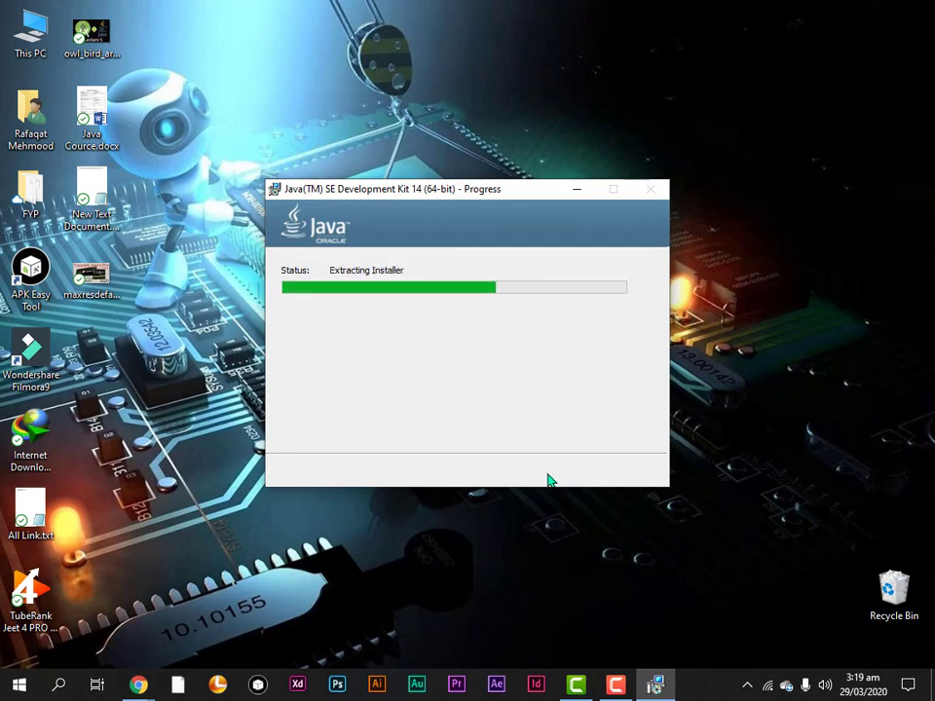
left_click(548, 471)
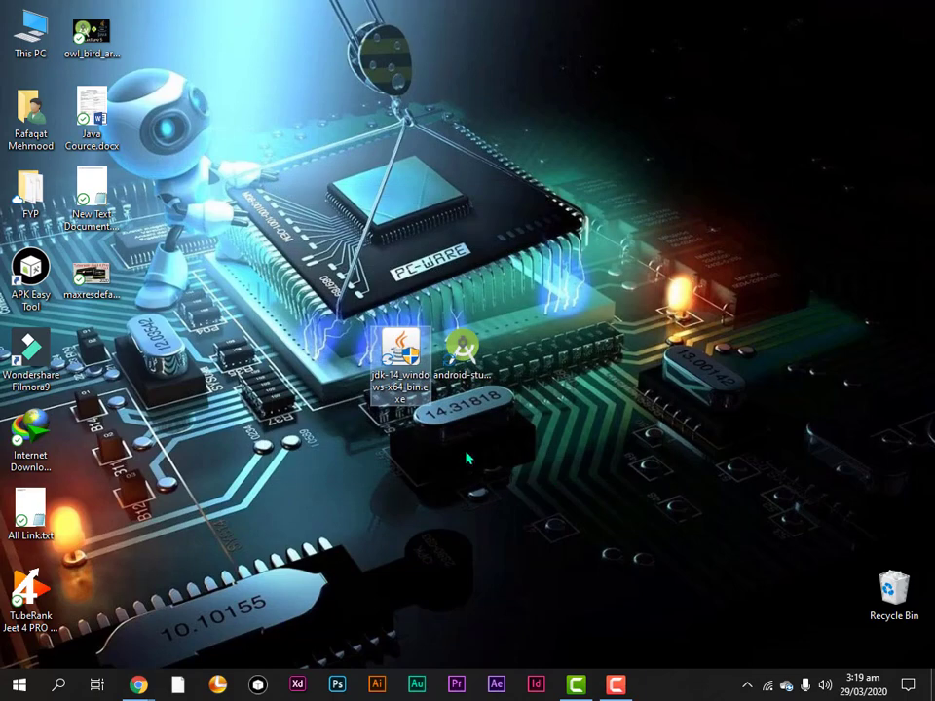
Step: Browse to C:\Program Files\Java\jdk-14 to check the installed JDK files, and minimize the folder window
key("super+e")
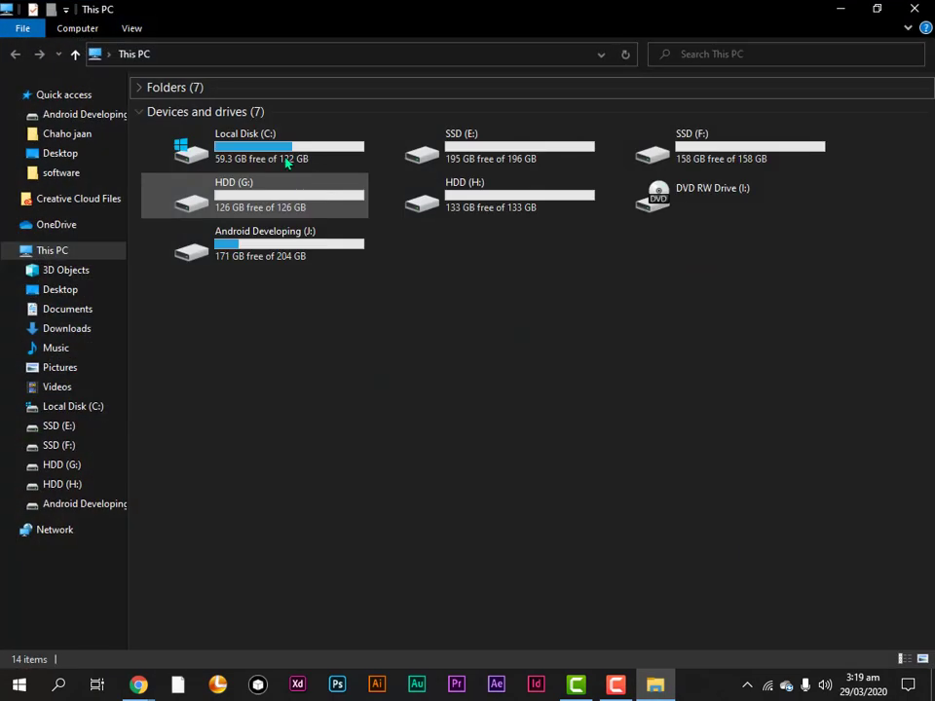
double_click(272, 156)
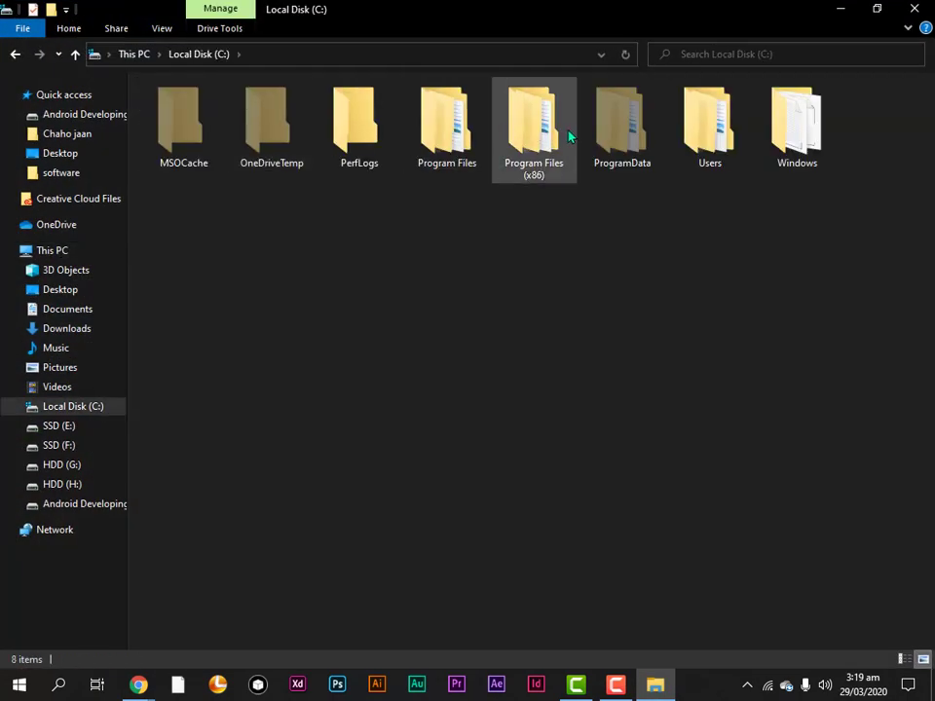
double_click(458, 151)
double_click(800, 131)
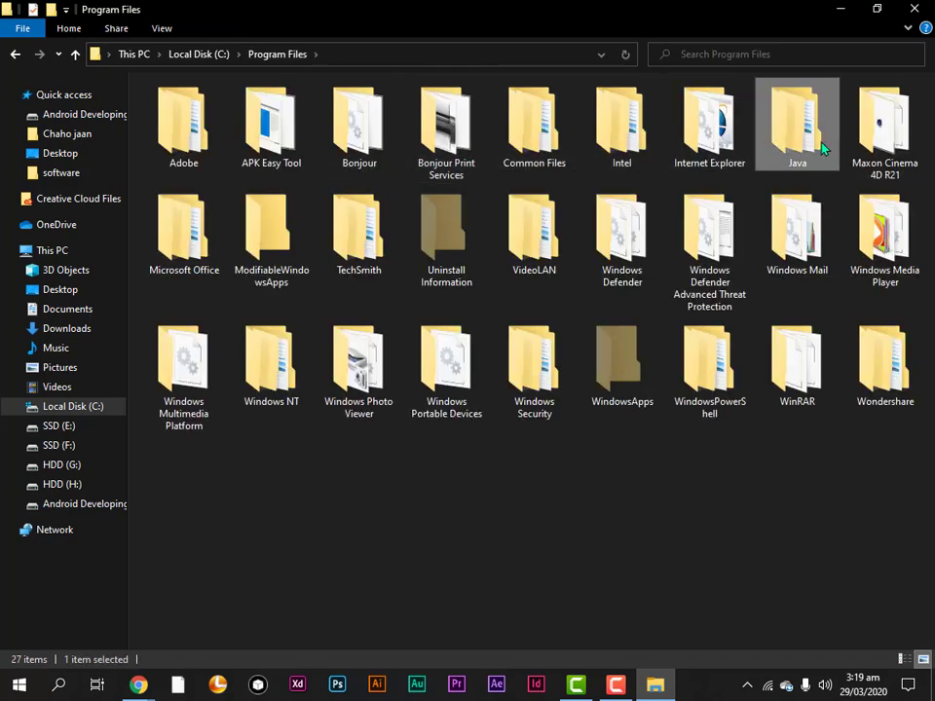
double_click(221, 103)
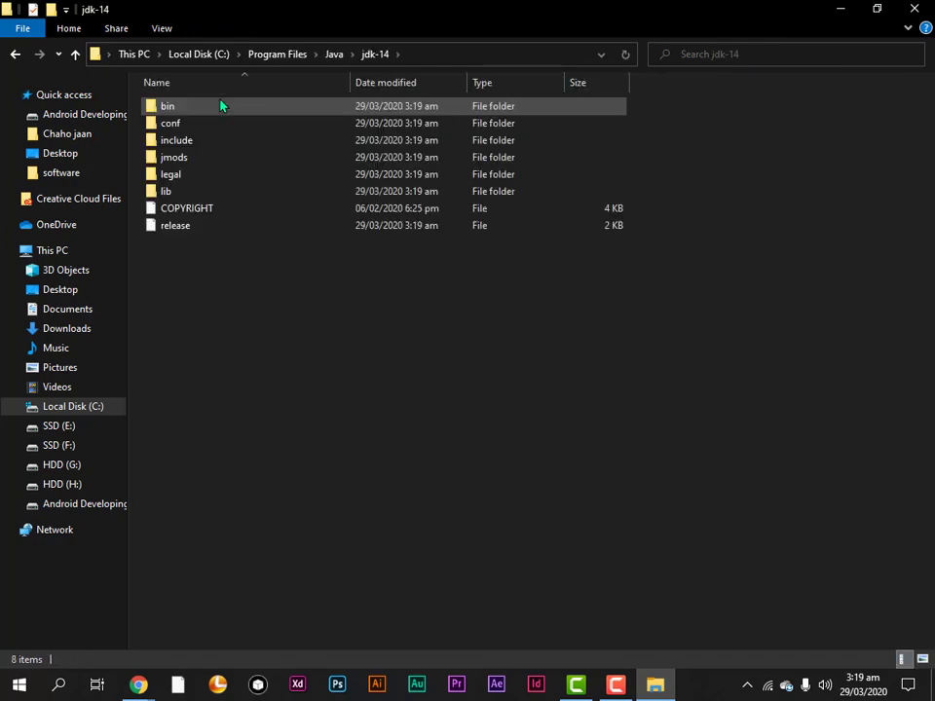
left_click(839, 8)
right_click(725, 207)
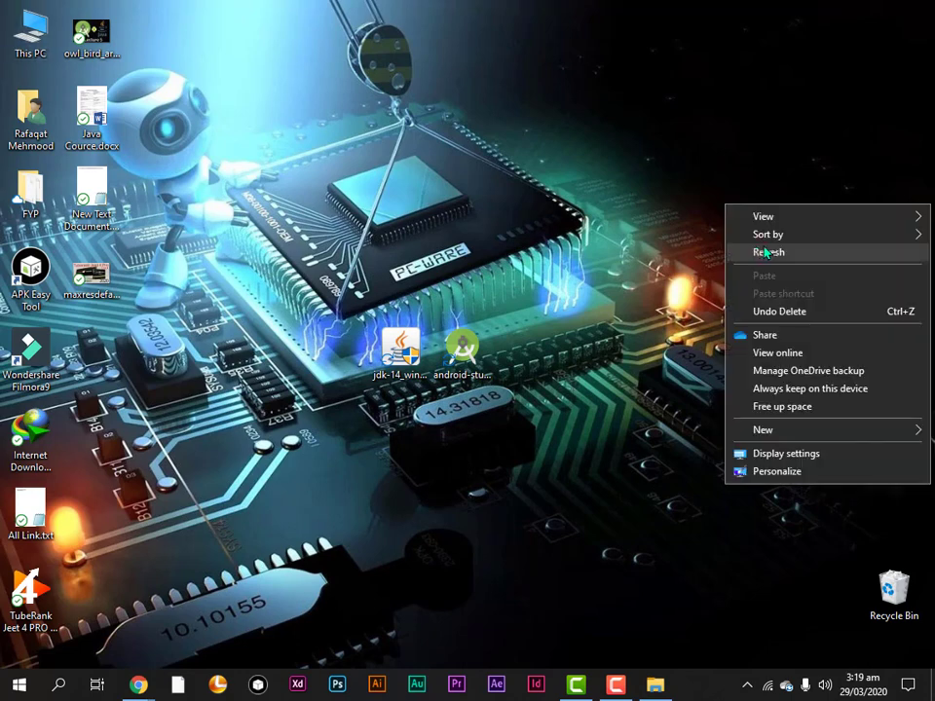
left_click(766, 252)
right_click(581, 188)
left_click(630, 242)
right_click(613, 220)
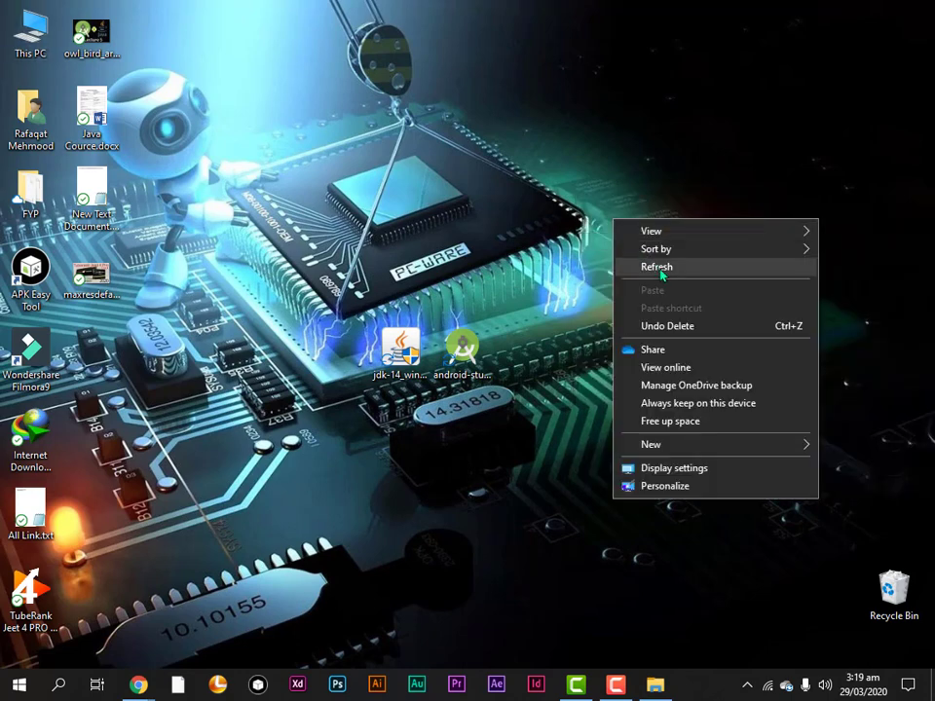
left_click(659, 269)
right_click(590, 216)
left_click(633, 264)
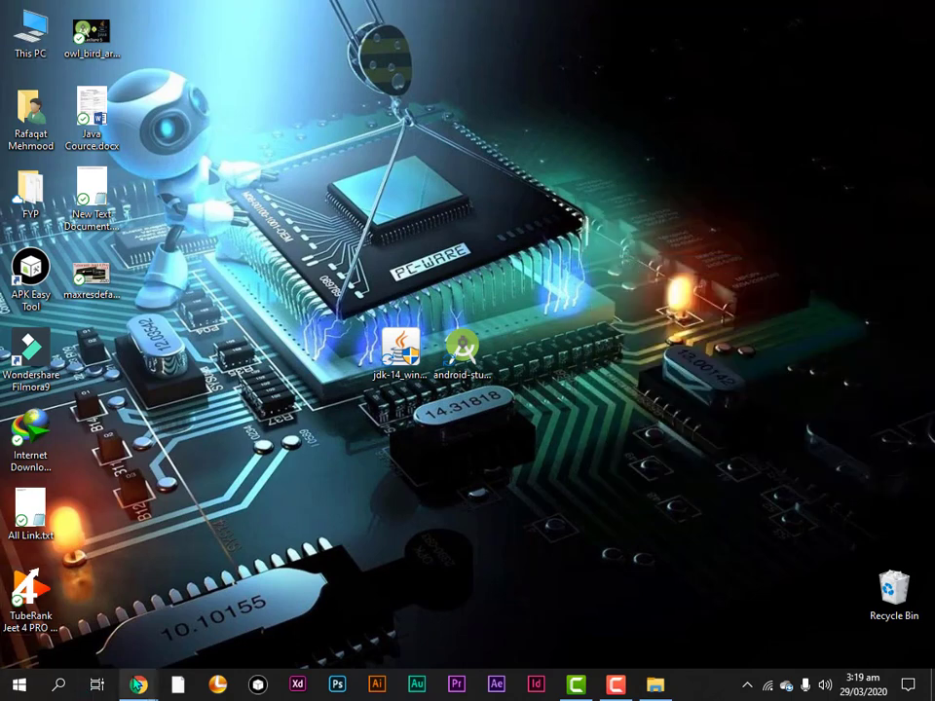
Step: Launch Command Prompt and run java -version to check whether Java is recognized
left_click(58, 684)
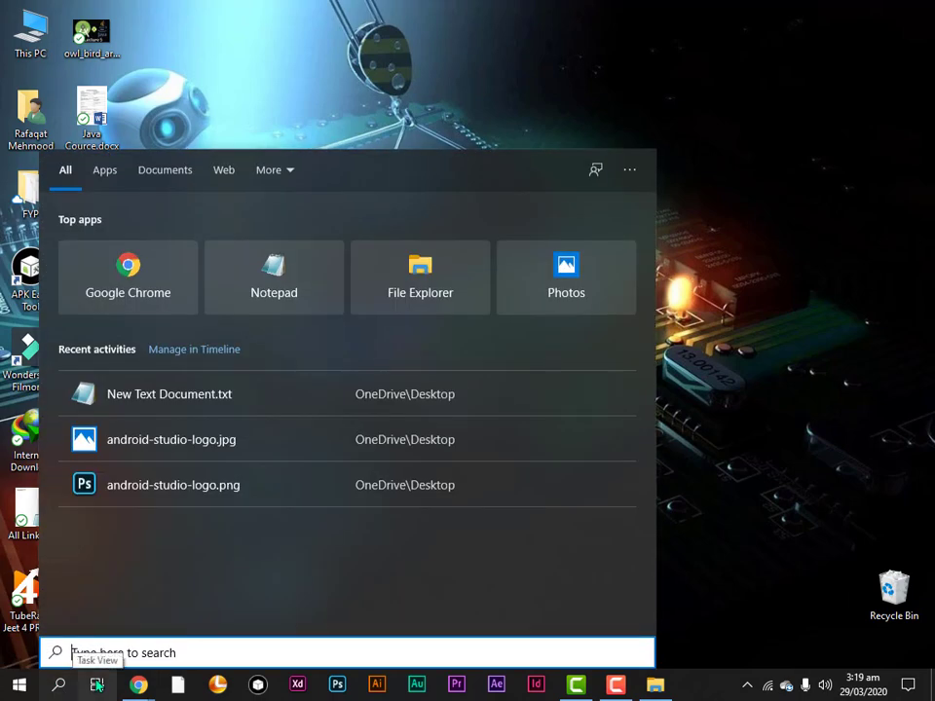
type("cmd")
key("Return")
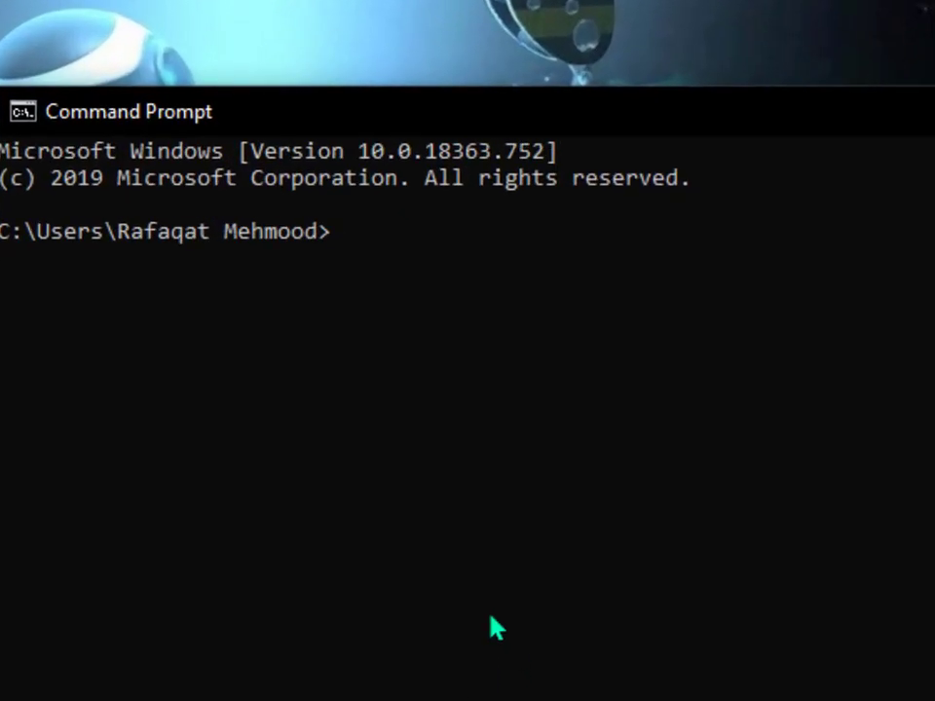
type("java ")
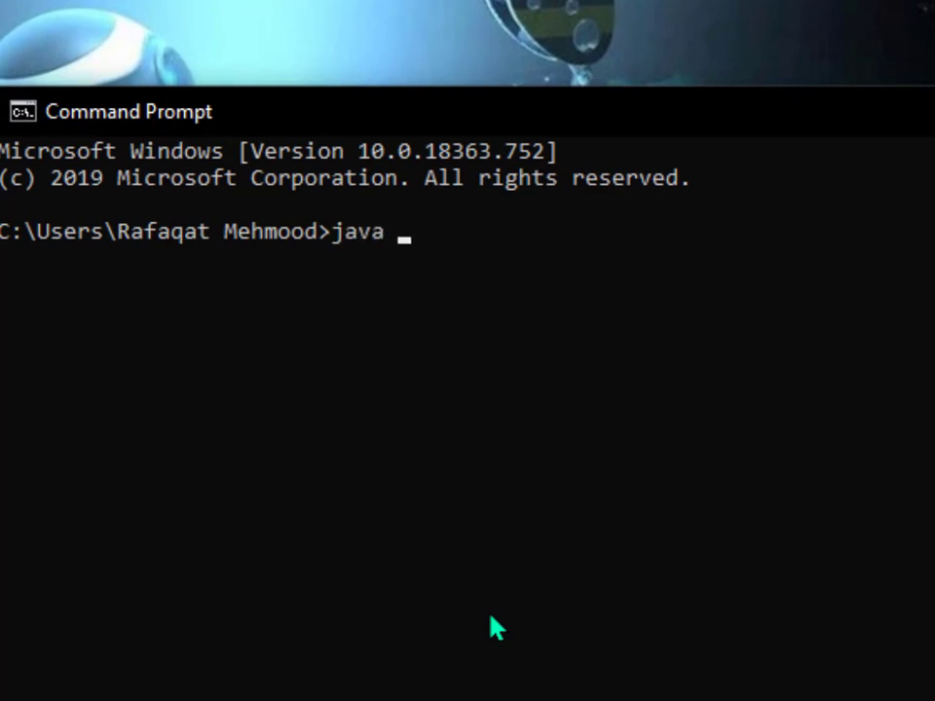
type("-version")
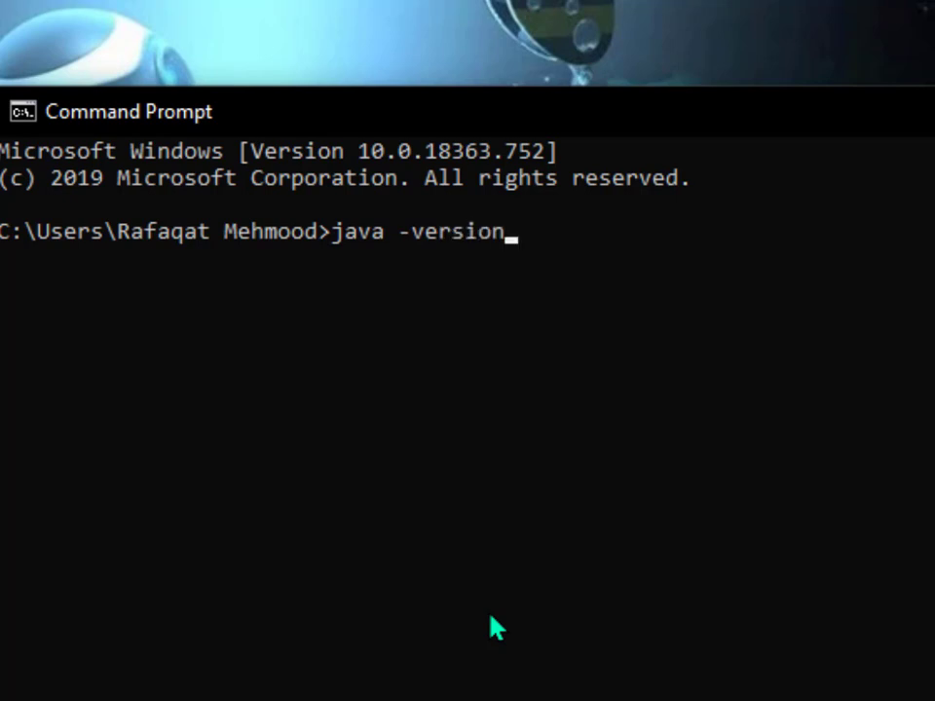
key("Return")
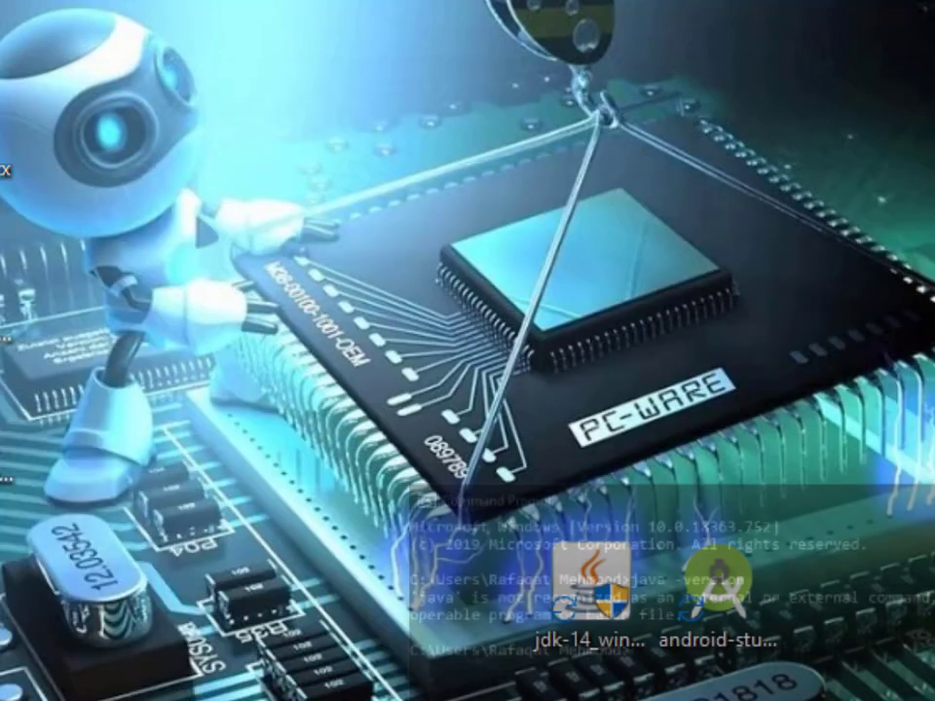
Step: Open the environment variables from the computer's advanced system settings and delete the JAVA_HOME user variable
right_click(31, 49)
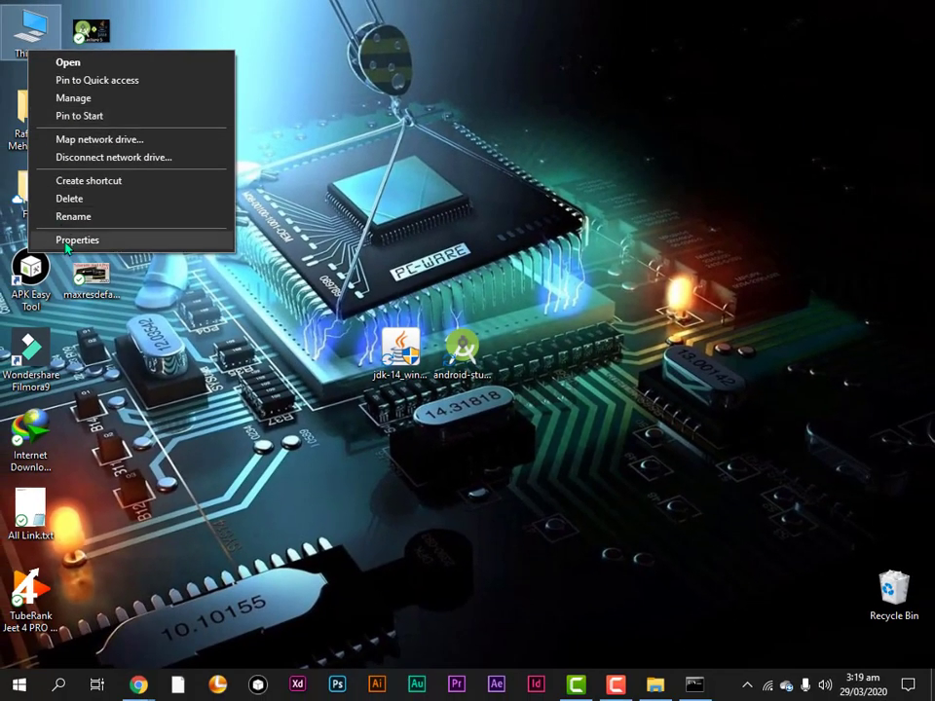
left_click(66, 241)
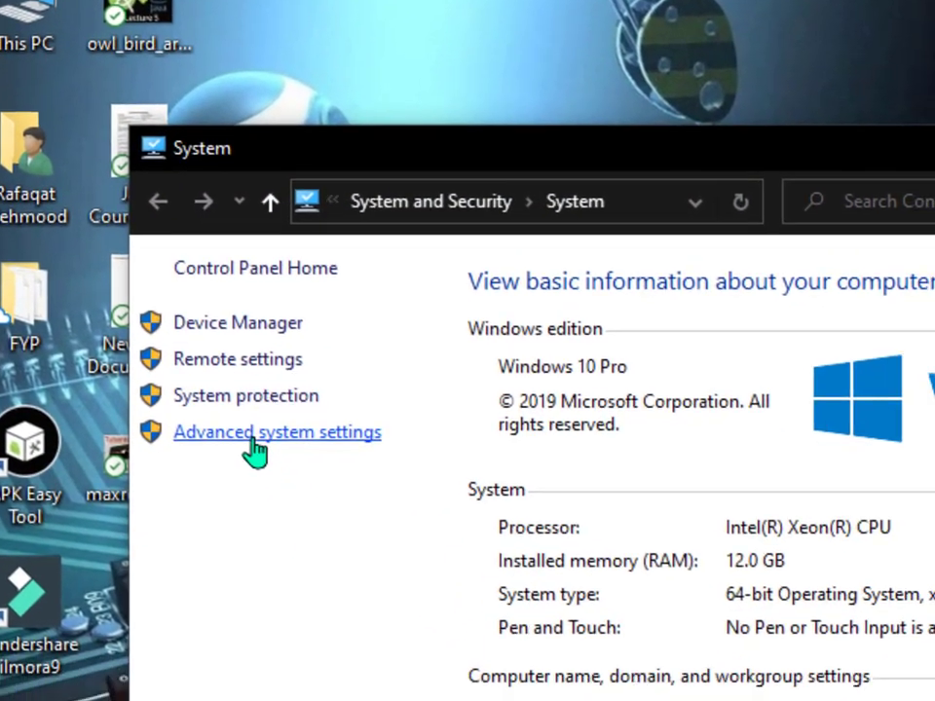
left_click(287, 496)
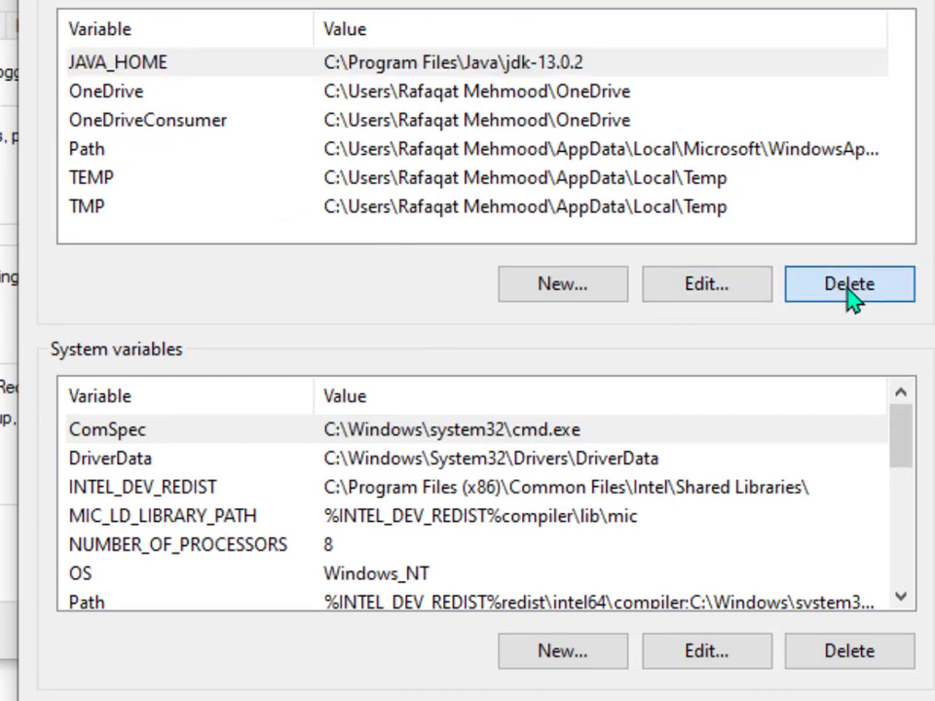
left_click(795, 296)
Step: Open the user Path variable for editing and start a blank entry below the WindowsApps path
left_click(358, 125)
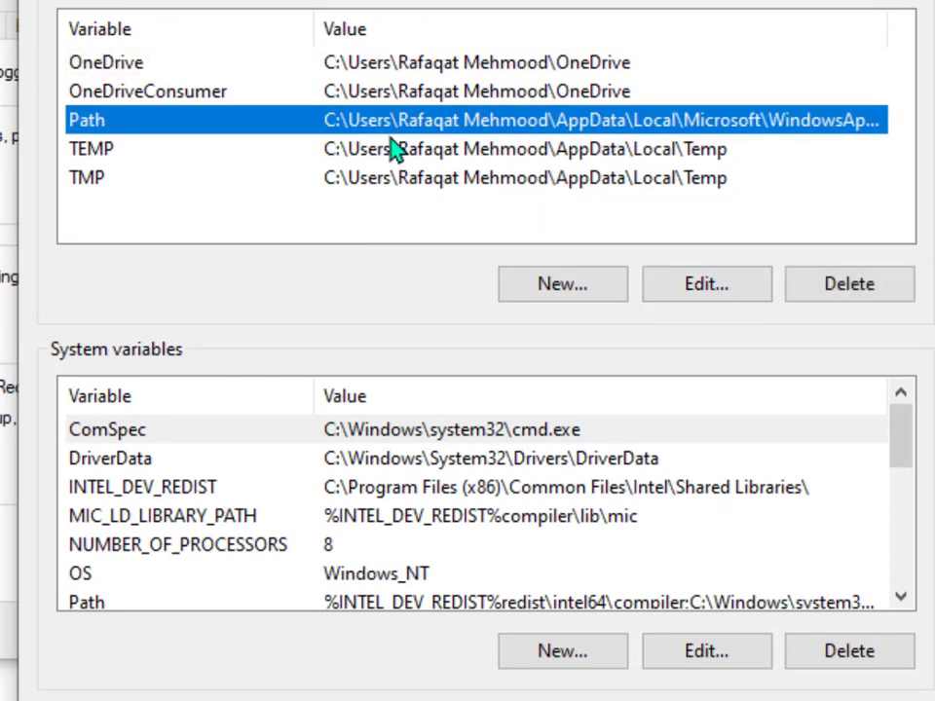
left_click(676, 303)
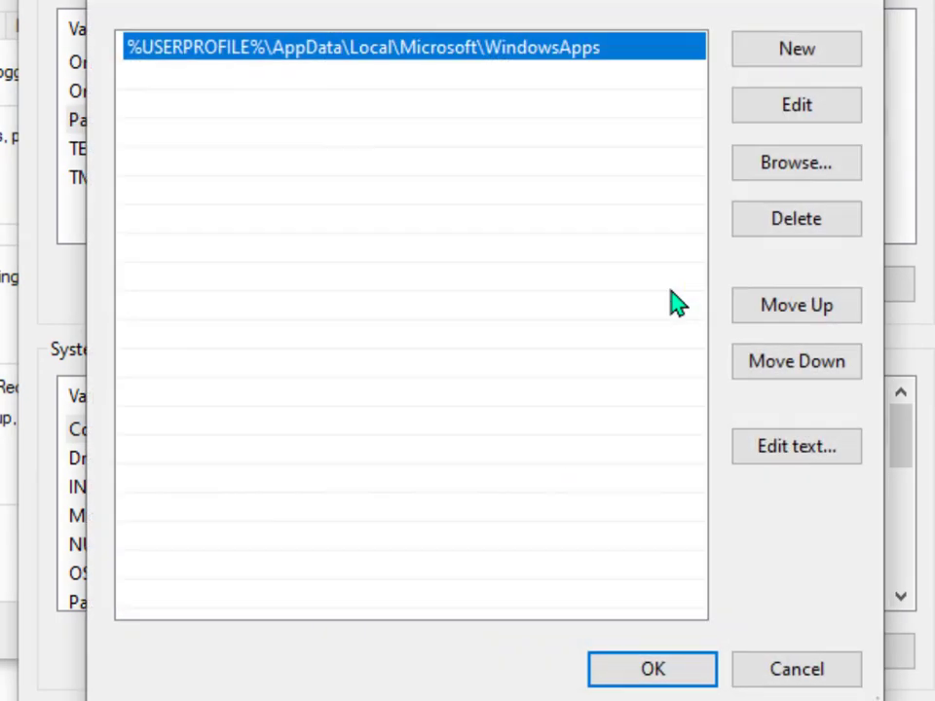
left_click(462, 86)
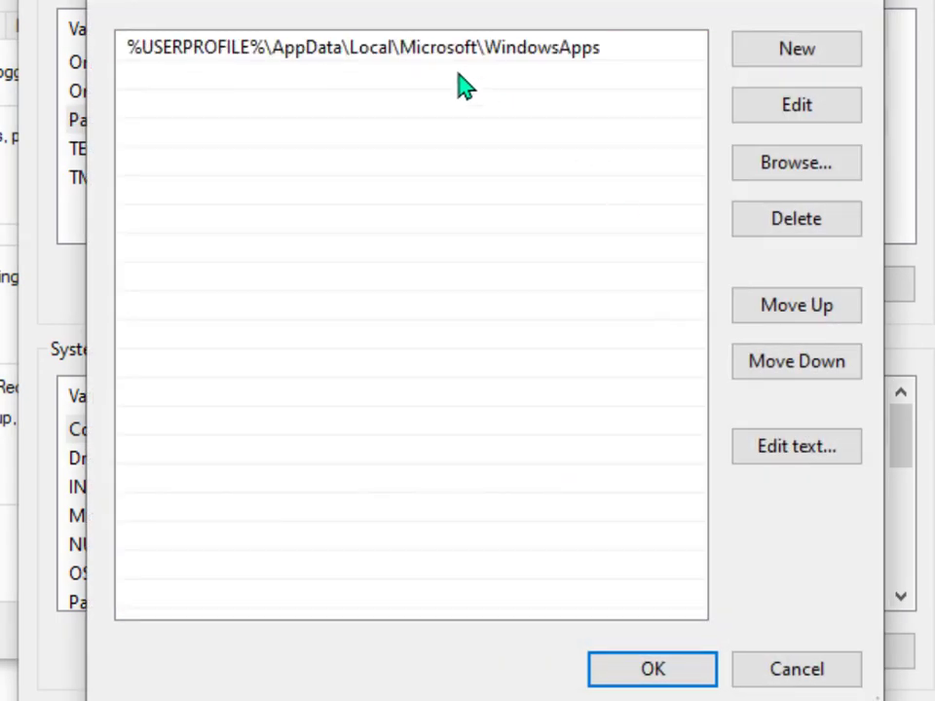
double_click(463, 86)
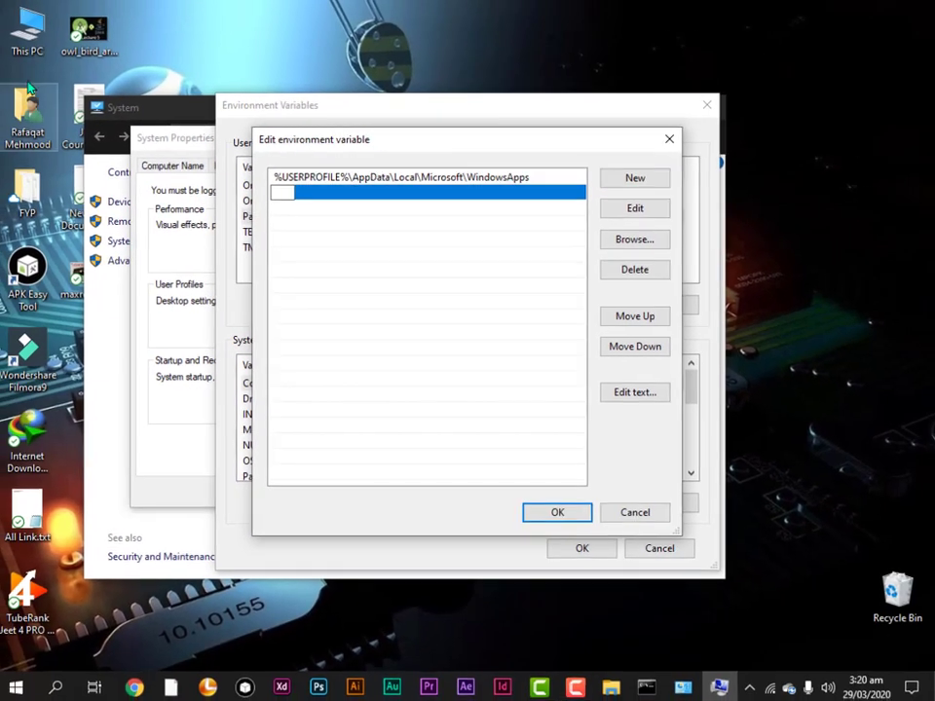
Step: Browse to the jdk-14 folder under C:\Program Files\Java and copy its full folder path
double_click(28, 29)
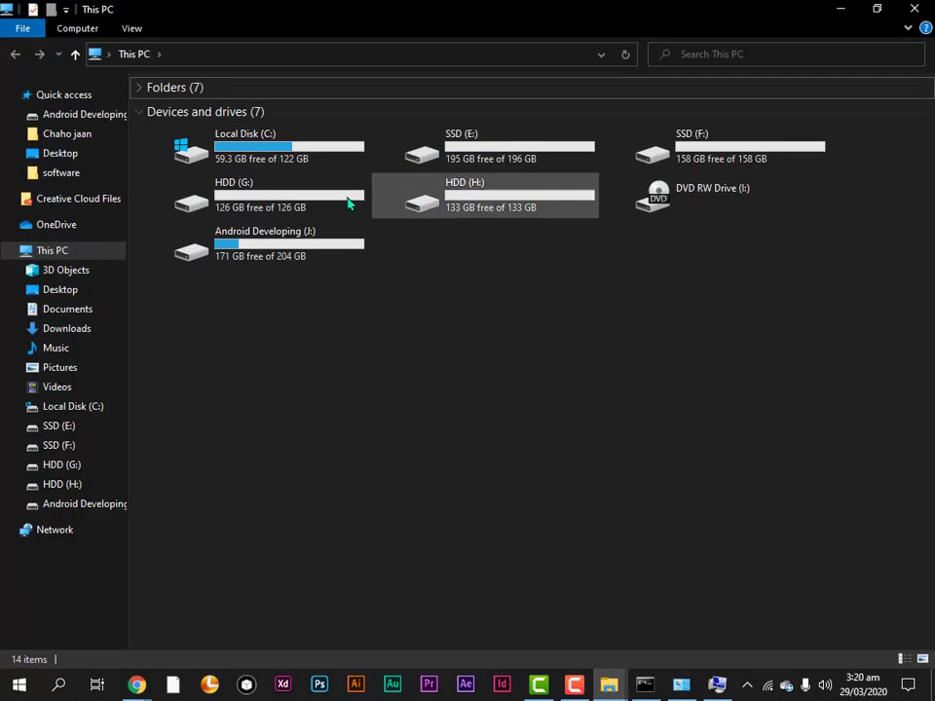
left_click(246, 155)
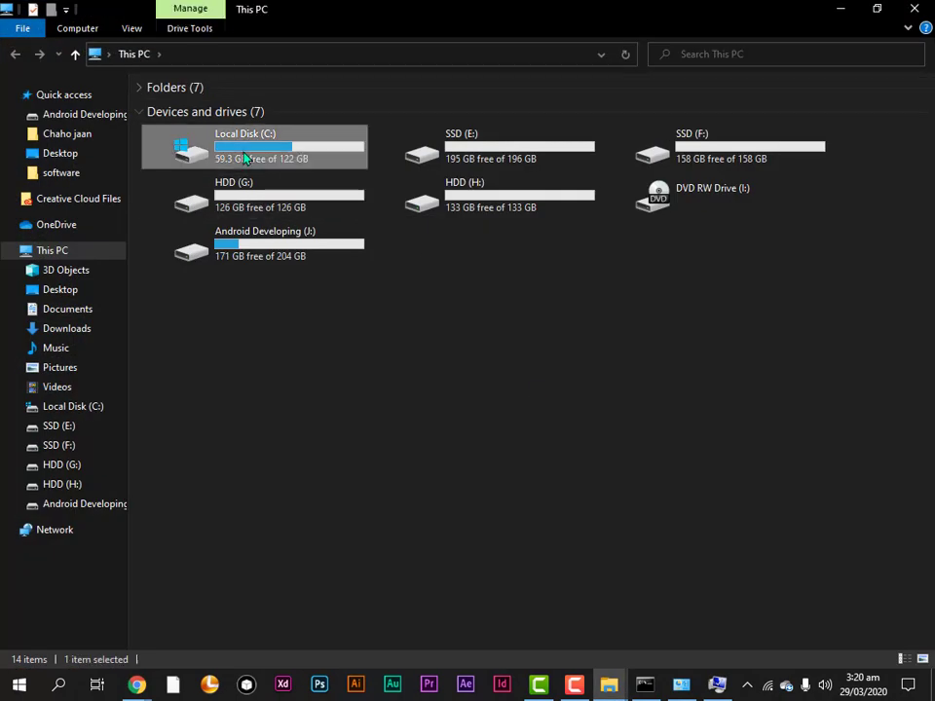
double_click(245, 157)
left_click(443, 141)
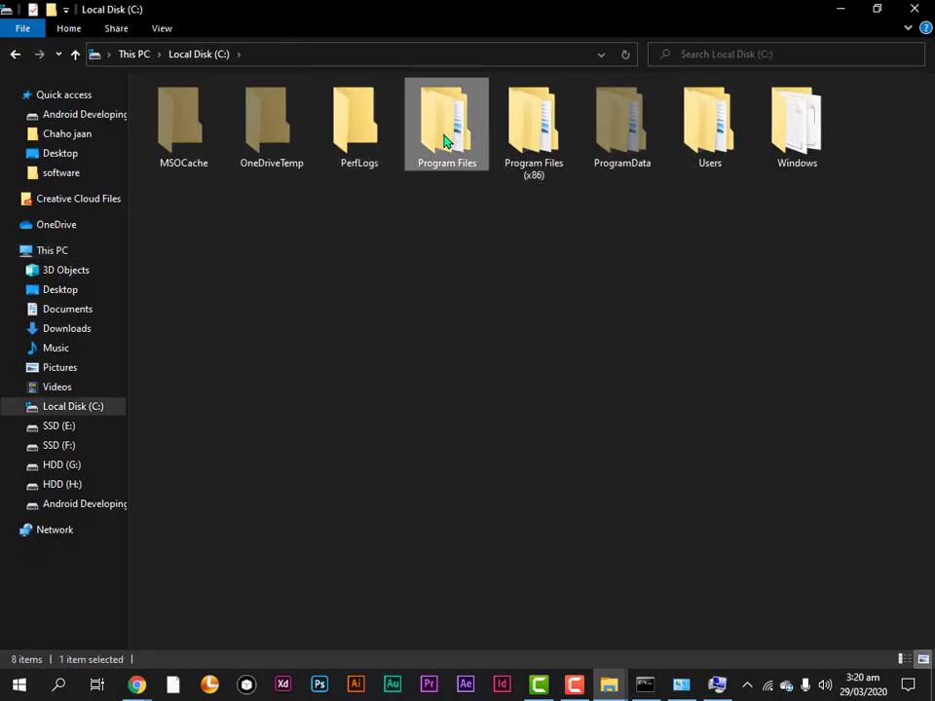
double_click(443, 141)
left_click(793, 131)
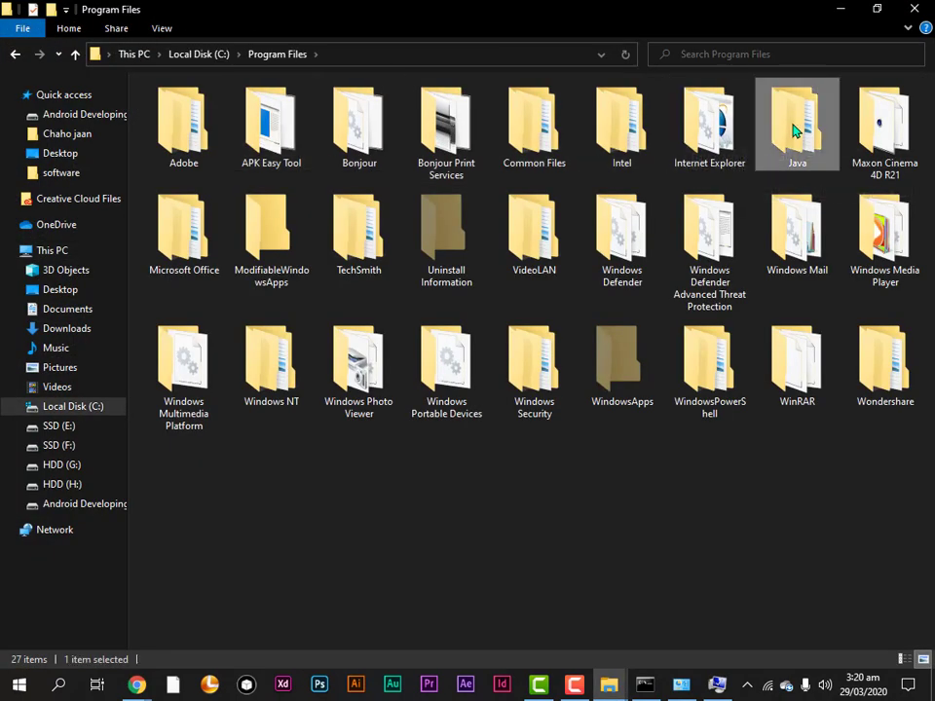
double_click(793, 131)
double_click(243, 109)
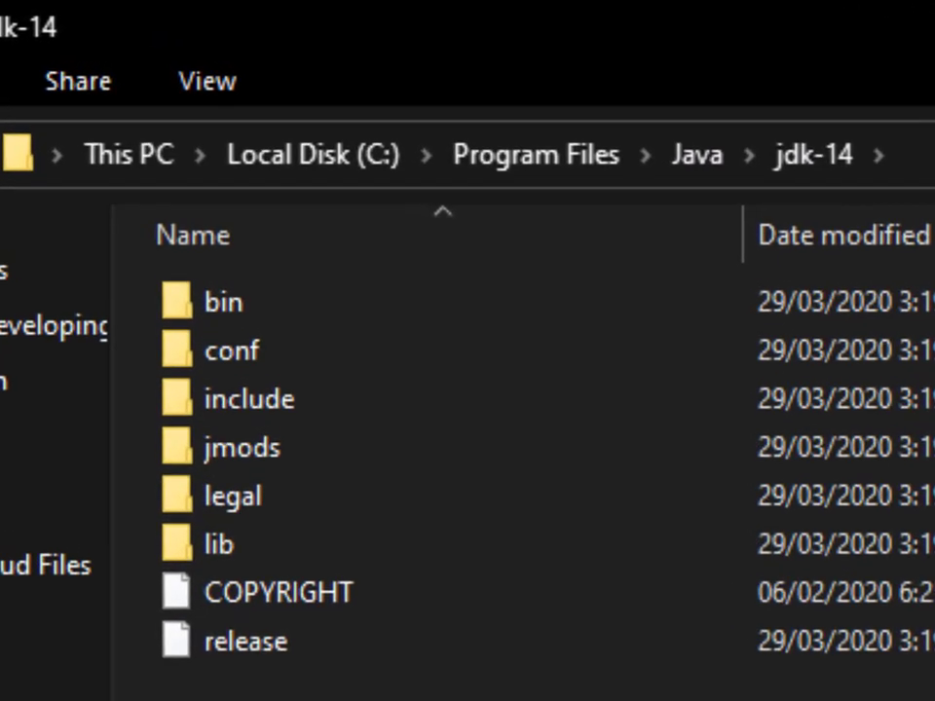
key("alt+d")
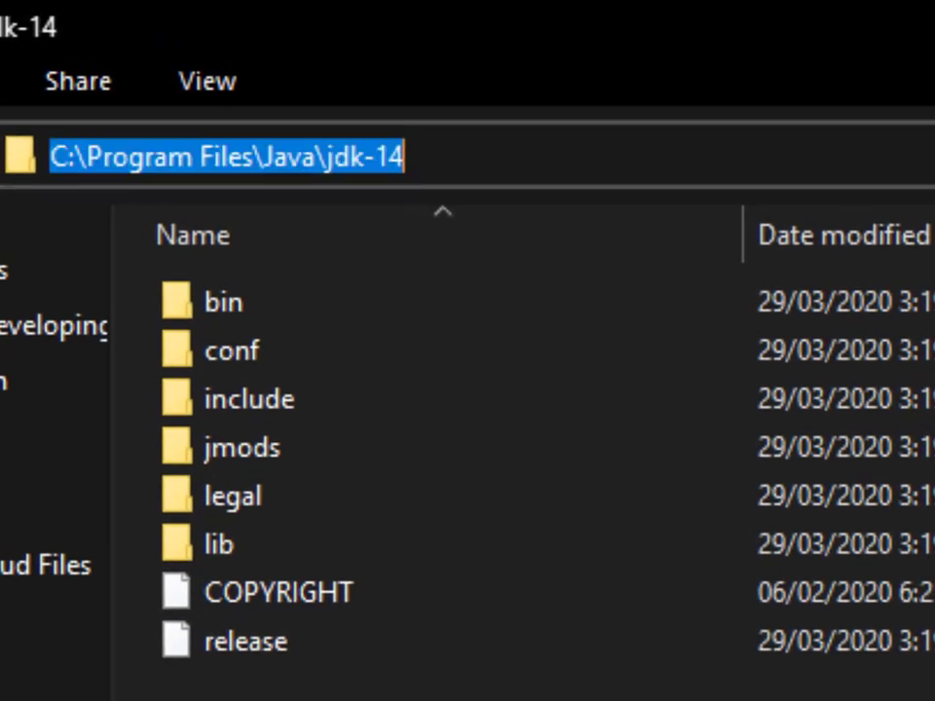
right_click(327, 151)
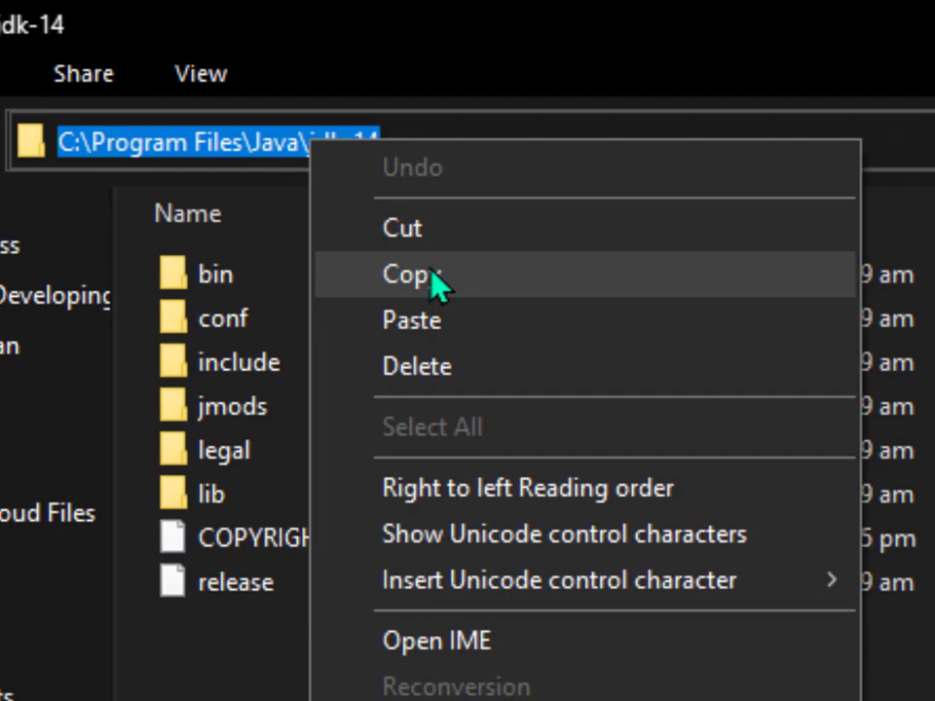
left_click(432, 282)
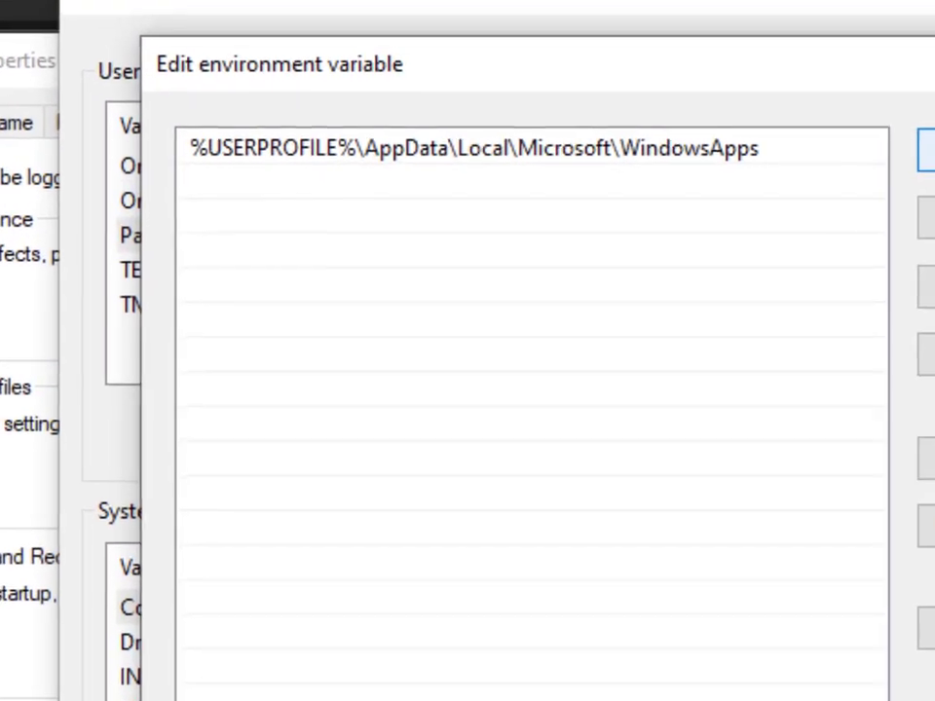
Step: Add C:\Program Files\Java\jdk-14 as a new entry in the user Path variable and confirm it
double_click(351, 226)
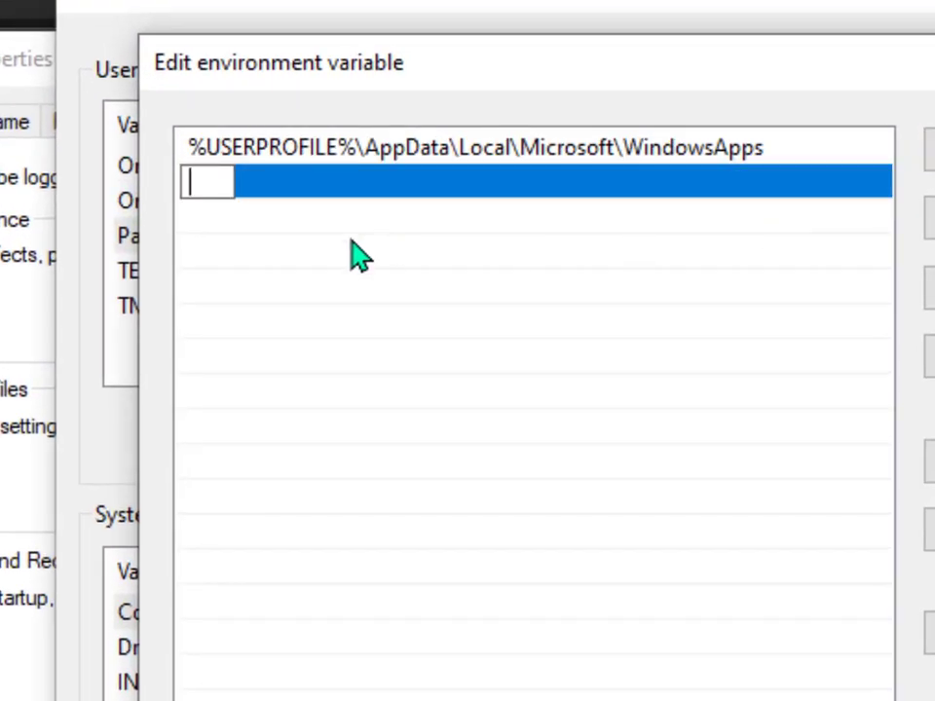
key("ctrl+v")
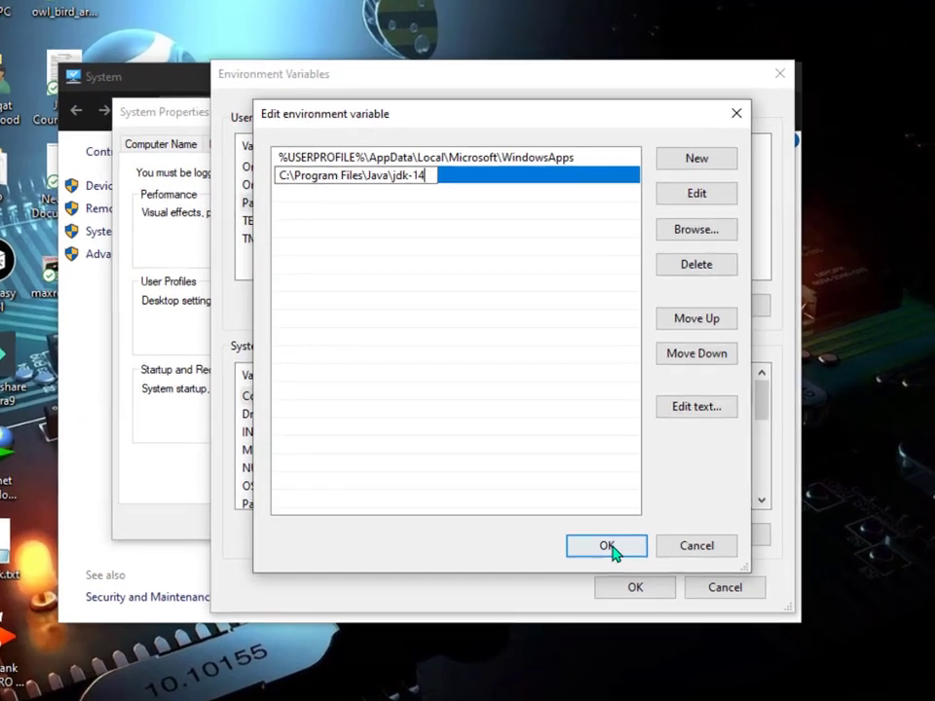
left_click(608, 548)
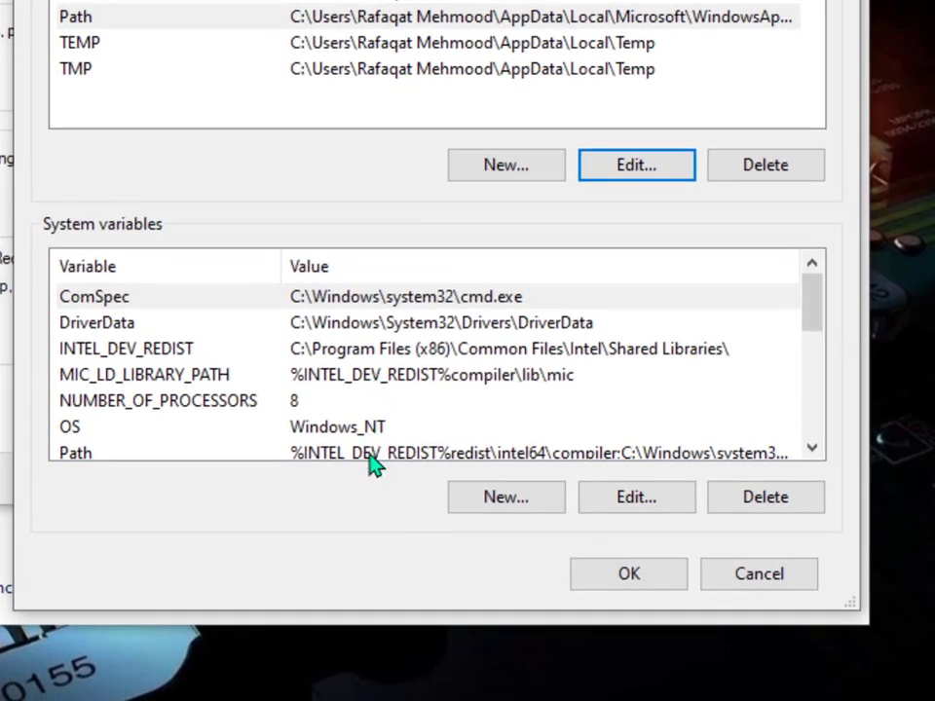
Step: Edit the system Path variable and delete the old entry C:\Program Files\Java\jdk-13.0.2\bin
left_click(370, 453)
left_click_drag(816, 313, 829, 354)
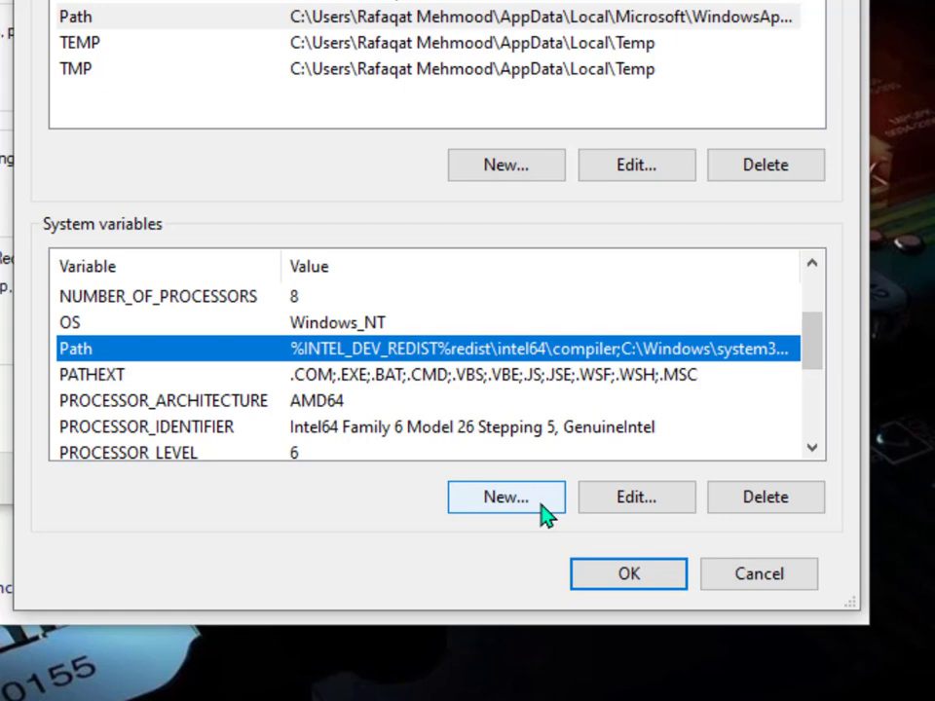
left_click(642, 511)
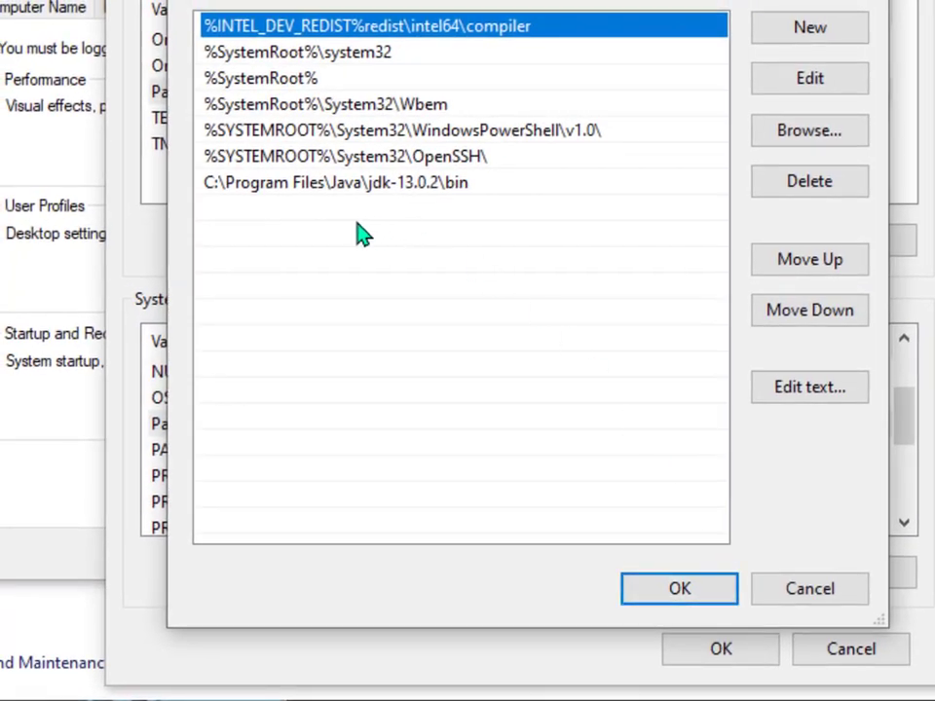
left_click(433, 190)
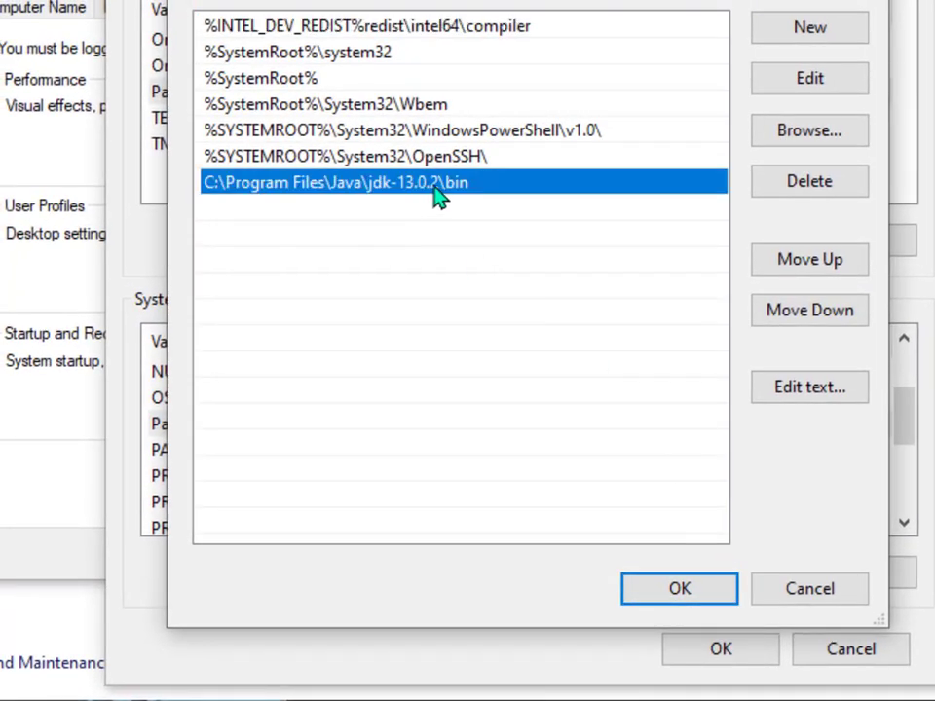
left_click(789, 185)
Step: Start a blank entry in the system Path variable and copy the folder path of C:\Program Files\Java\jdk-14\bin
left_click(347, 192)
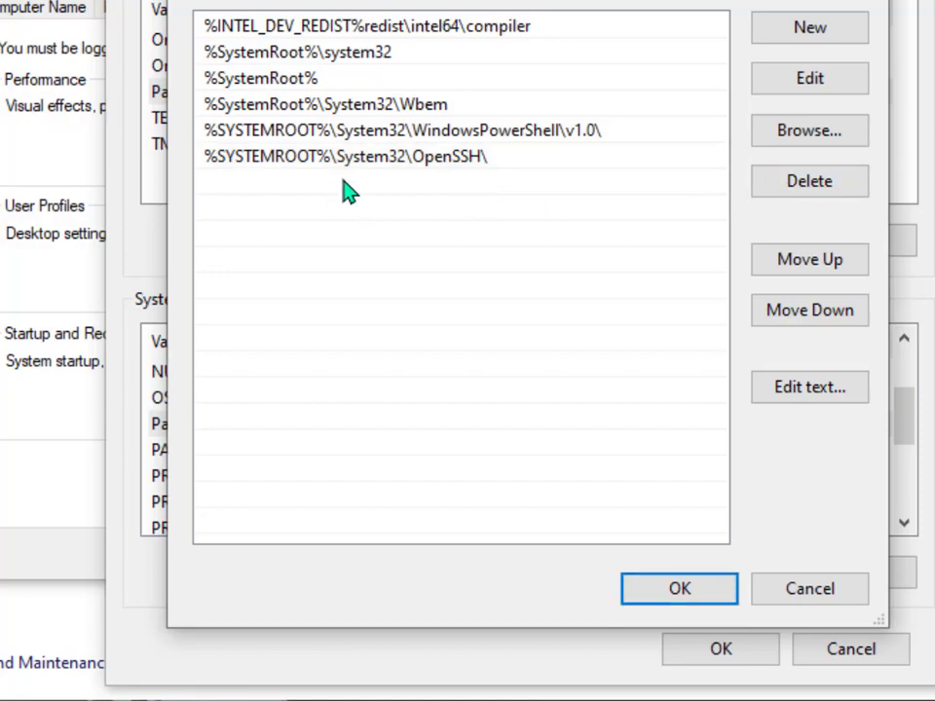
left_click(809, 23)
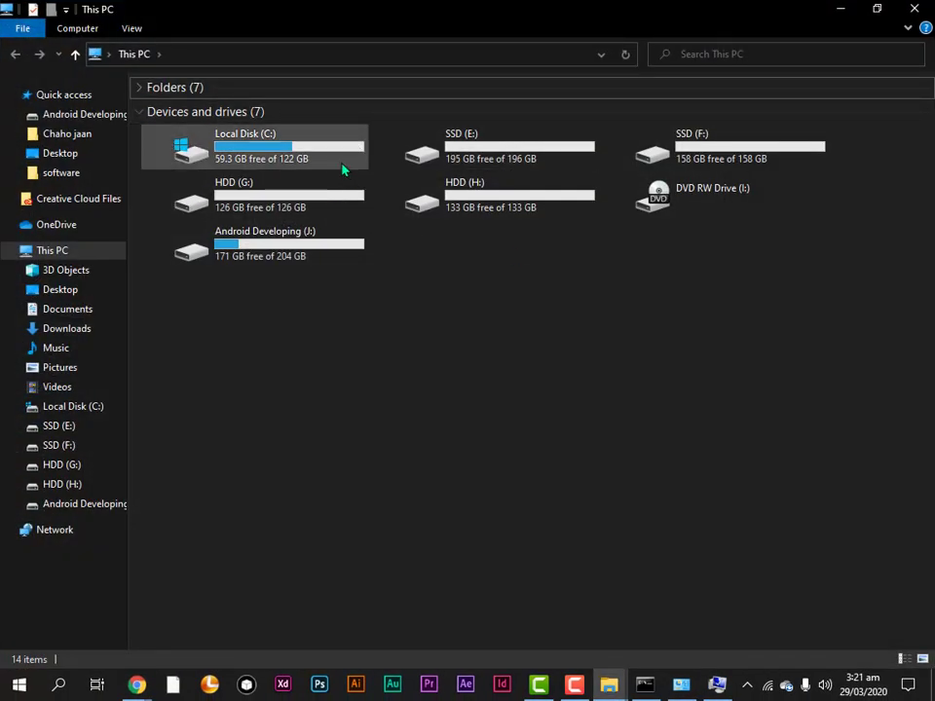
double_click(343, 166)
double_click(475, 146)
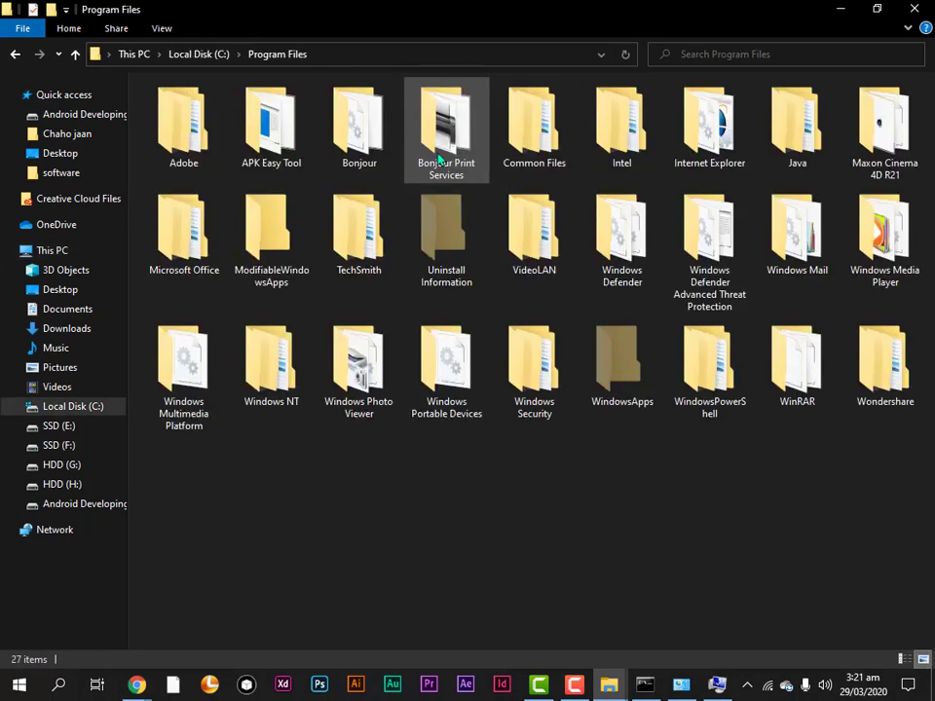
double_click(796, 127)
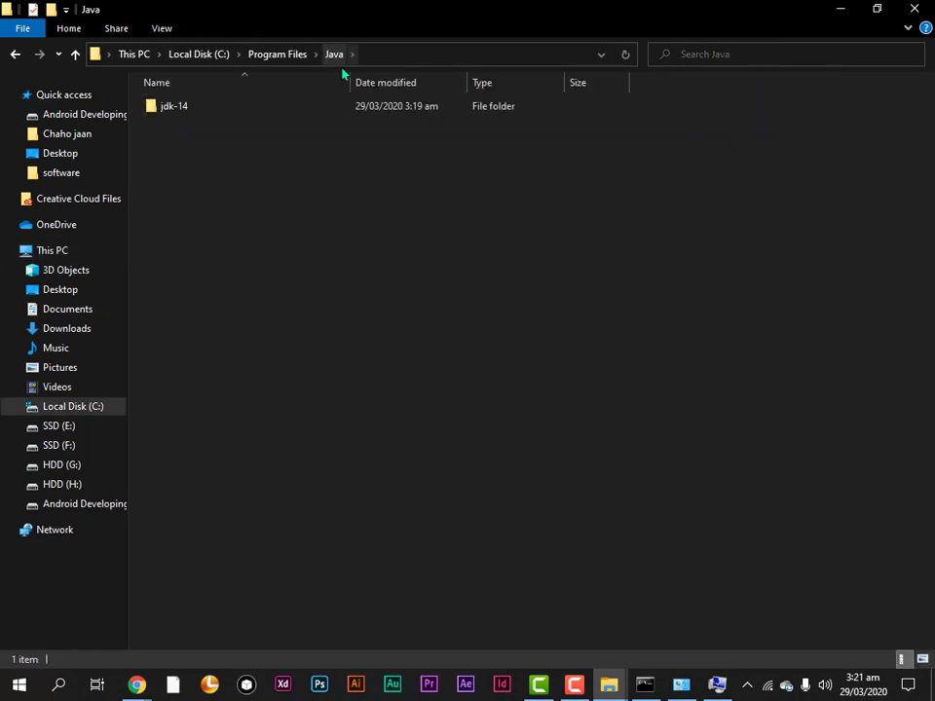
double_click(259, 110)
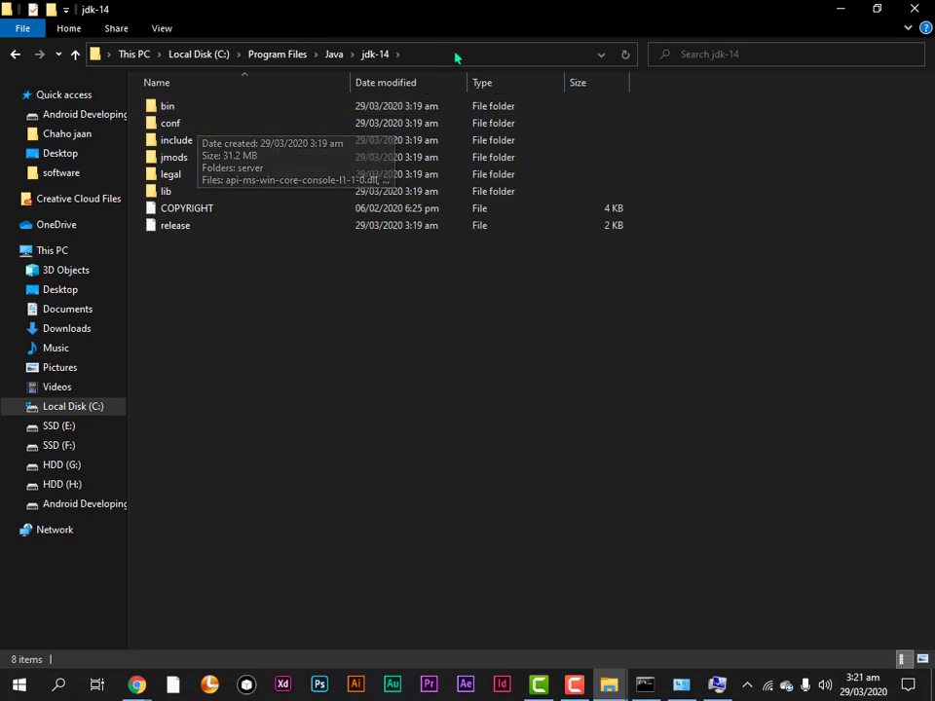
double_click(163, 110)
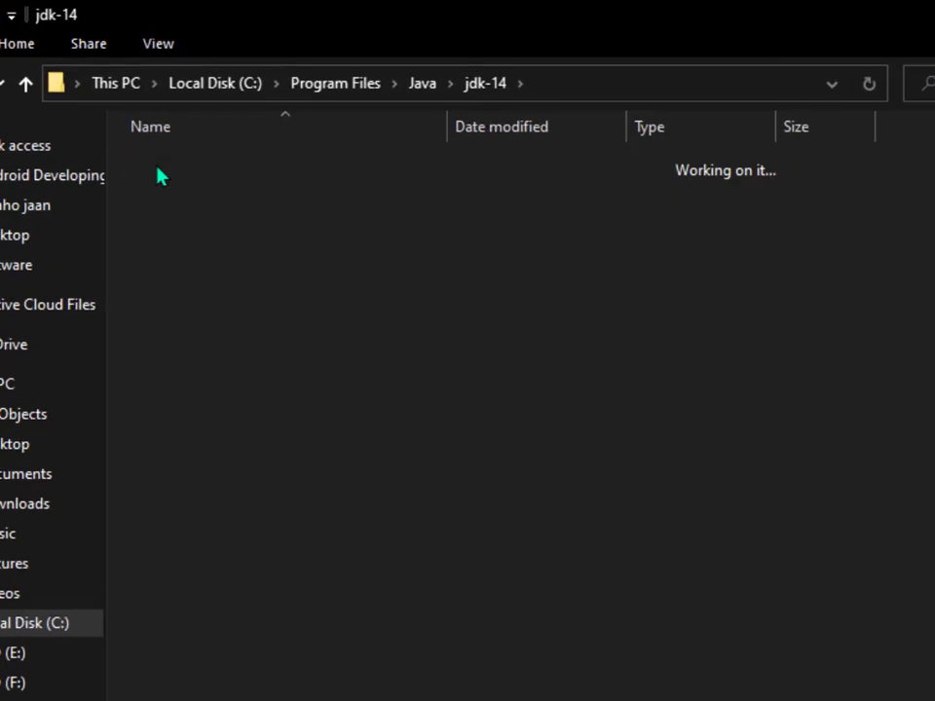
left_click(623, 84)
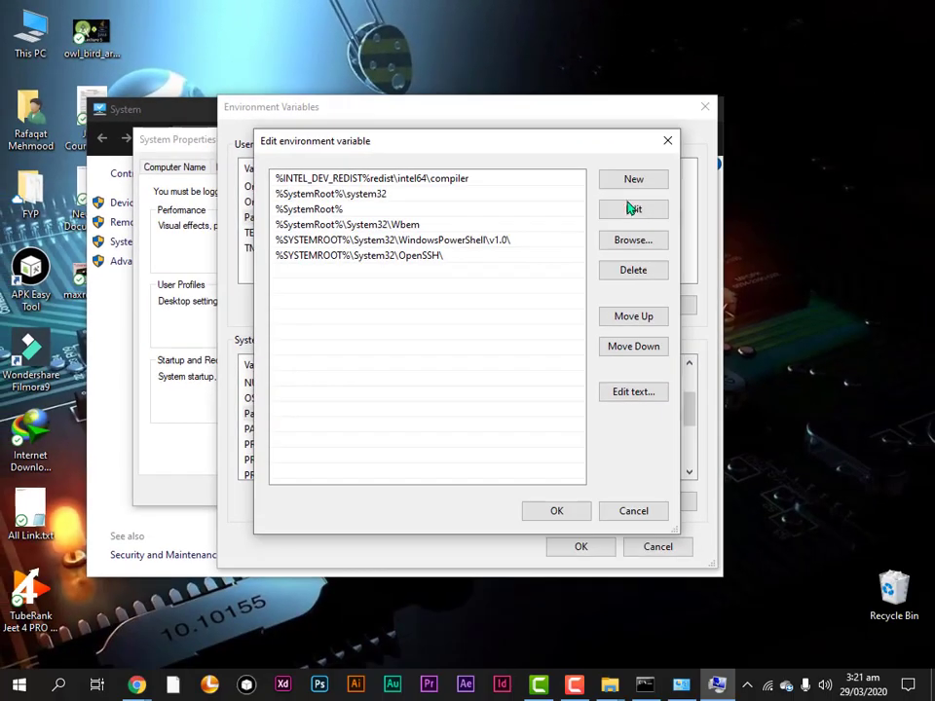
Step: Add C:\Program Files\Java\jdk-14\bin to the system Path variable, saving the changes and closing all the system settings windows
left_click(882, 274)
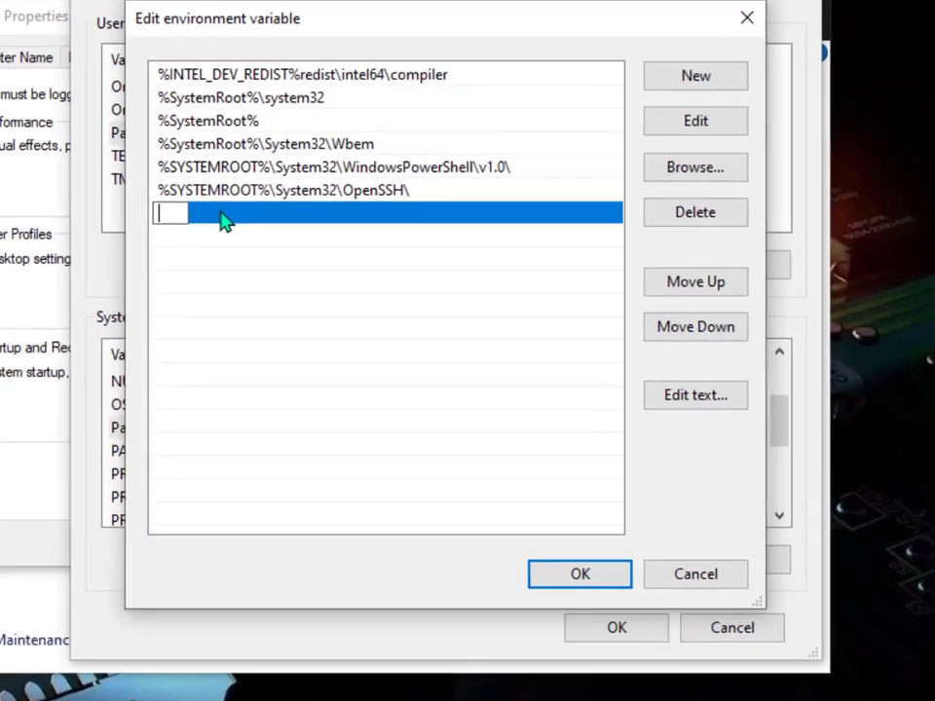
key("ctrl+v")
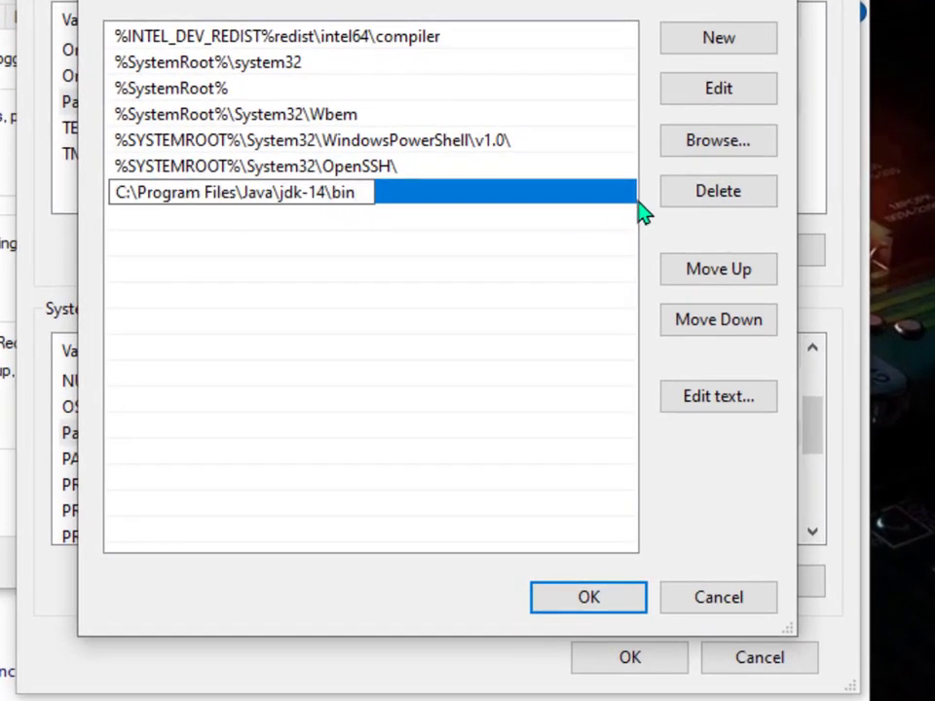
left_click(587, 594)
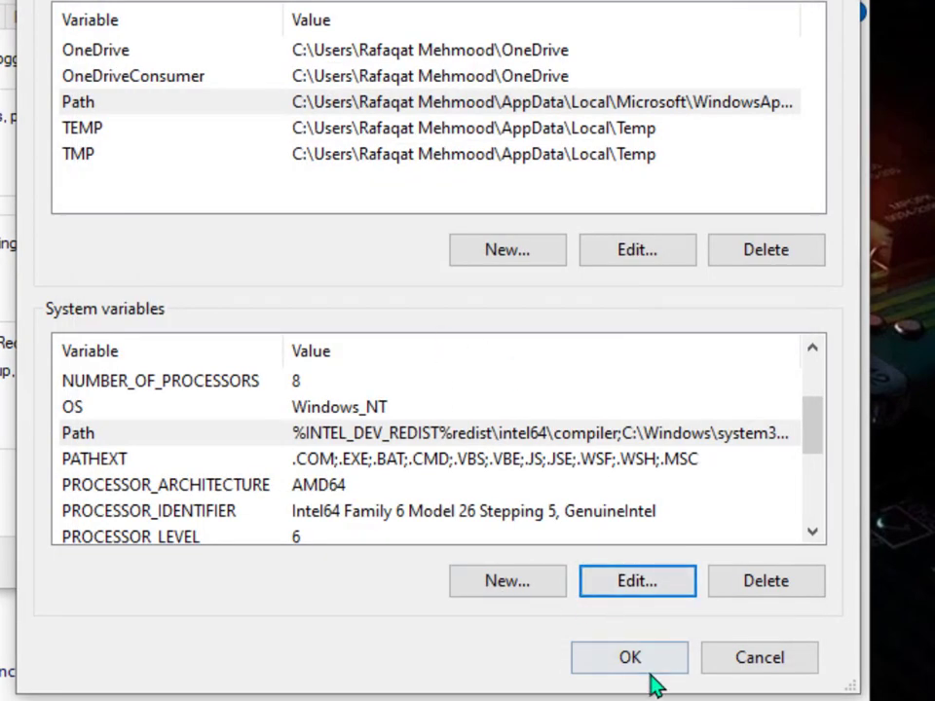
left_click(651, 672)
left_click(157, 561)
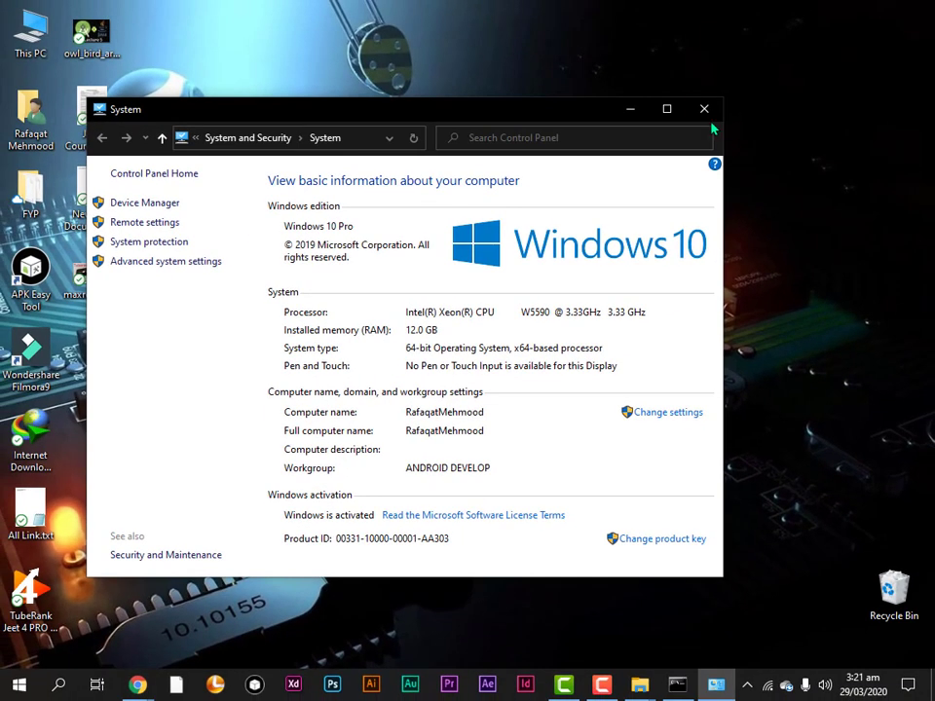
left_click(704, 109)
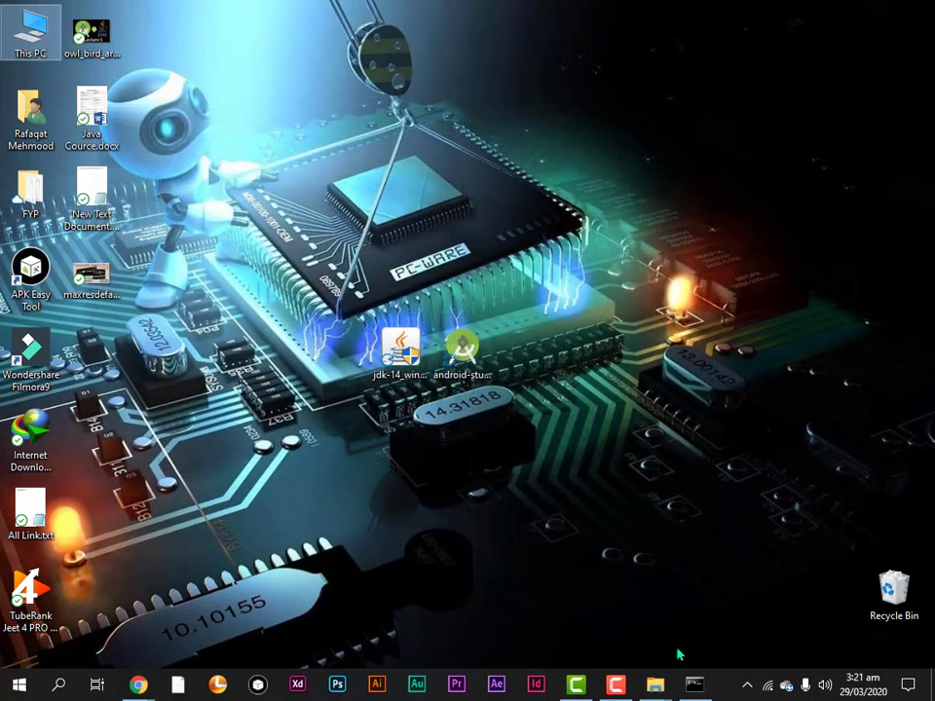
Step: Check the installed Java version by running java -version in Command Prompt
left_click(694, 684)
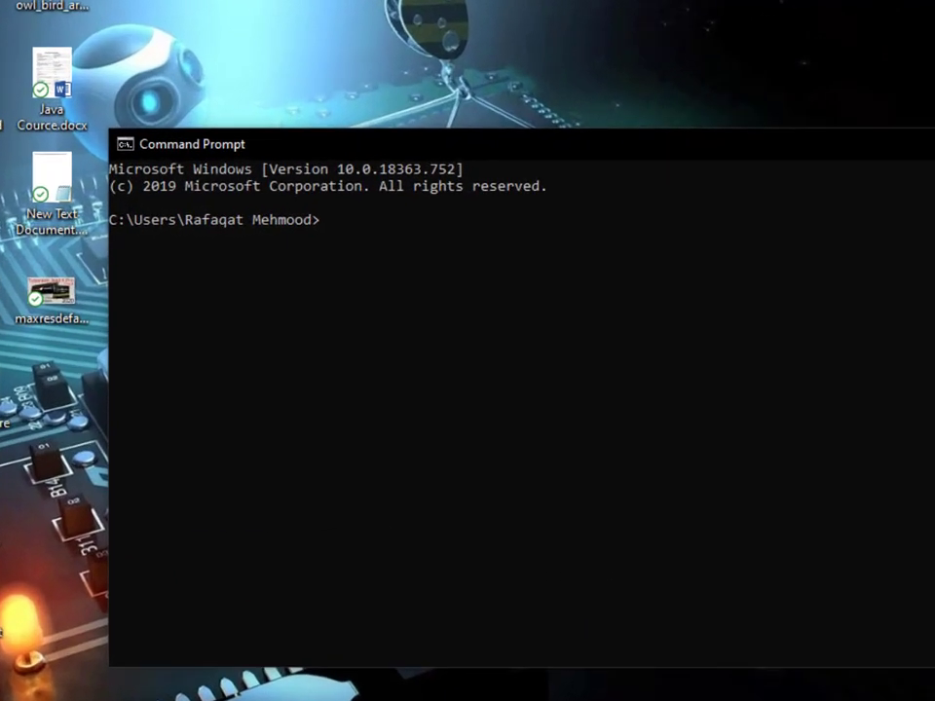
type("java -version")
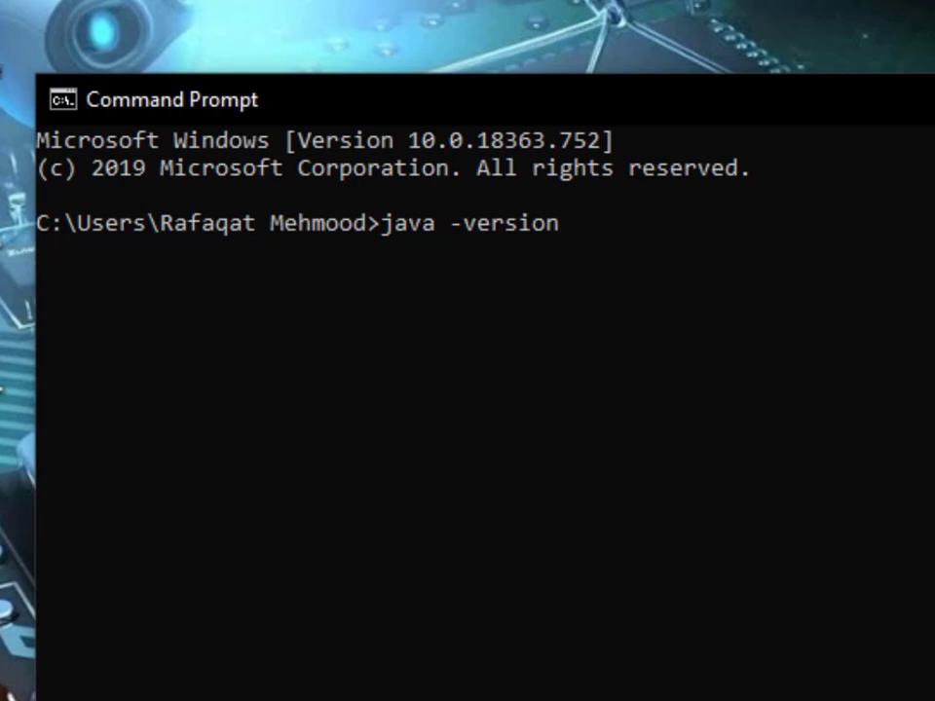
key("Return")
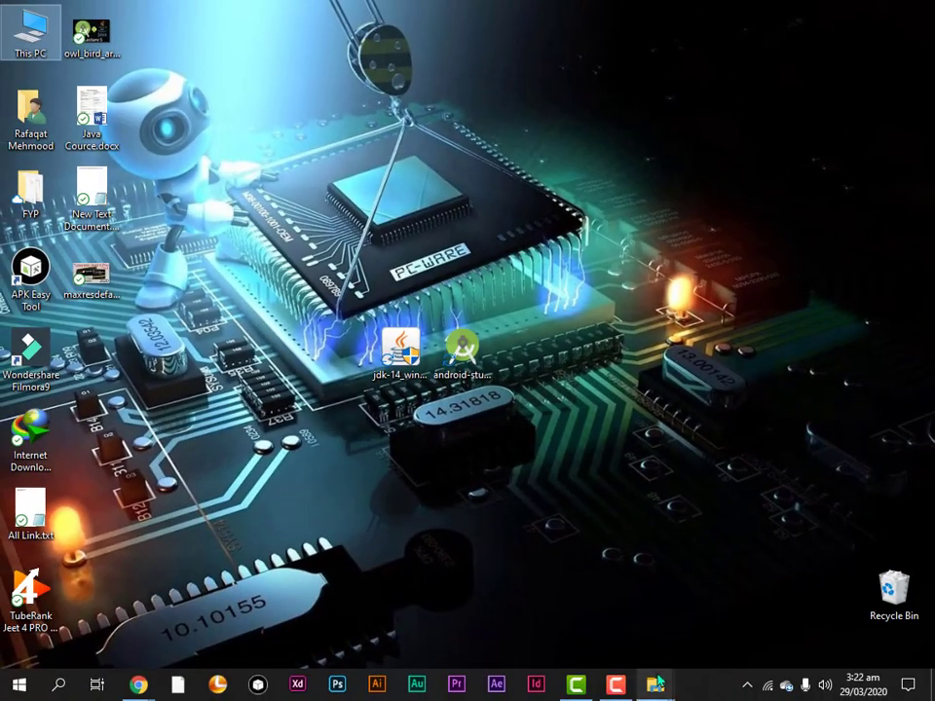
Step: Close the jdk-14 folder window and refresh the desktop
mouse_move(654, 684)
left_click(815, 532)
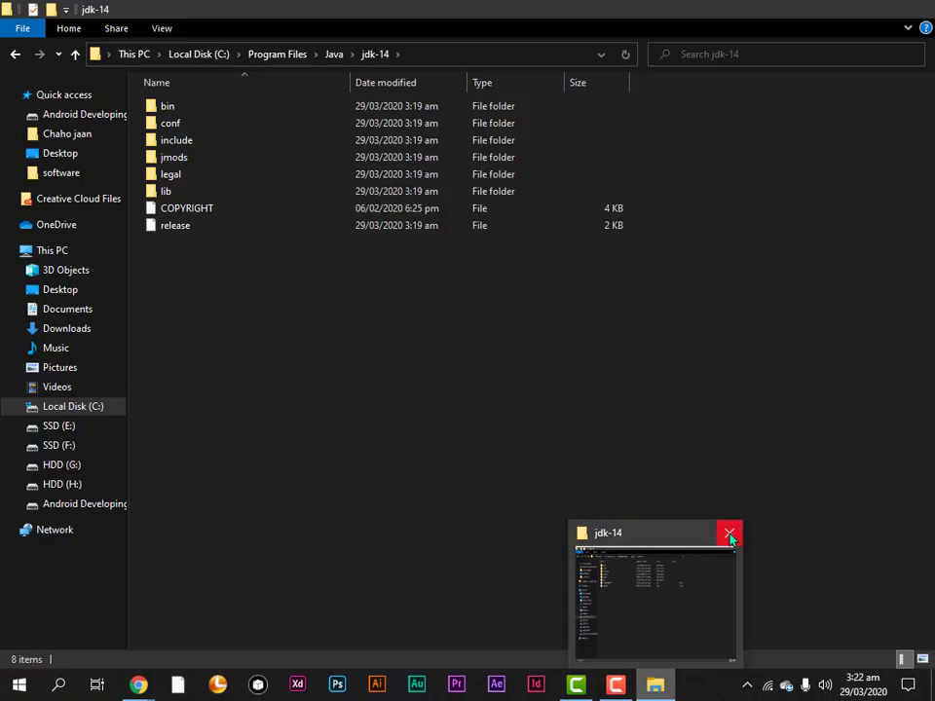
left_click(728, 533)
right_click(586, 311)
left_click(606, 359)
right_click(594, 301)
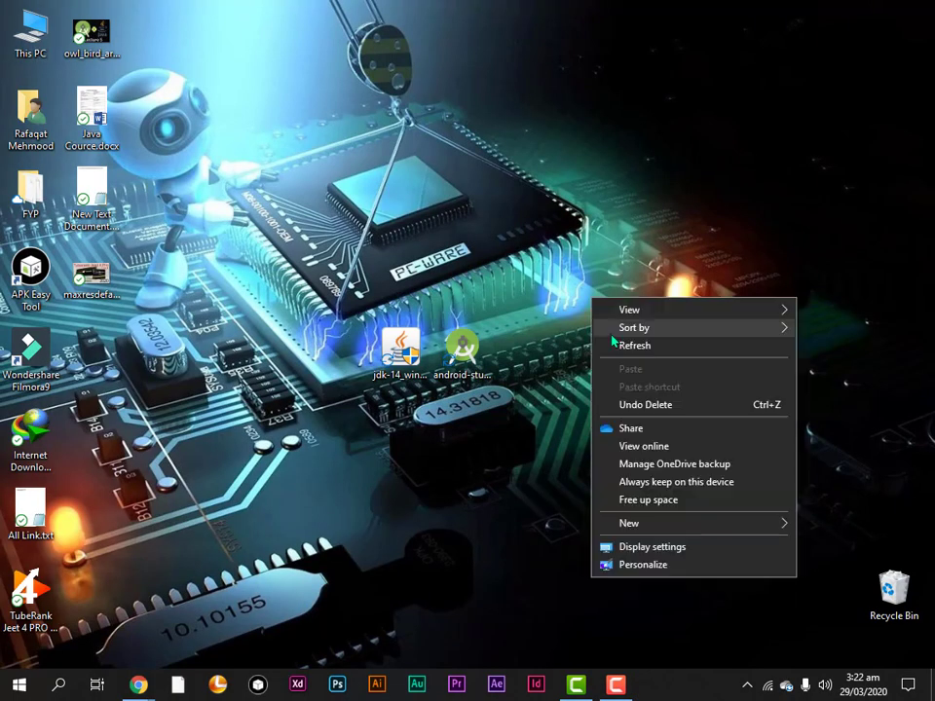
left_click(616, 346)
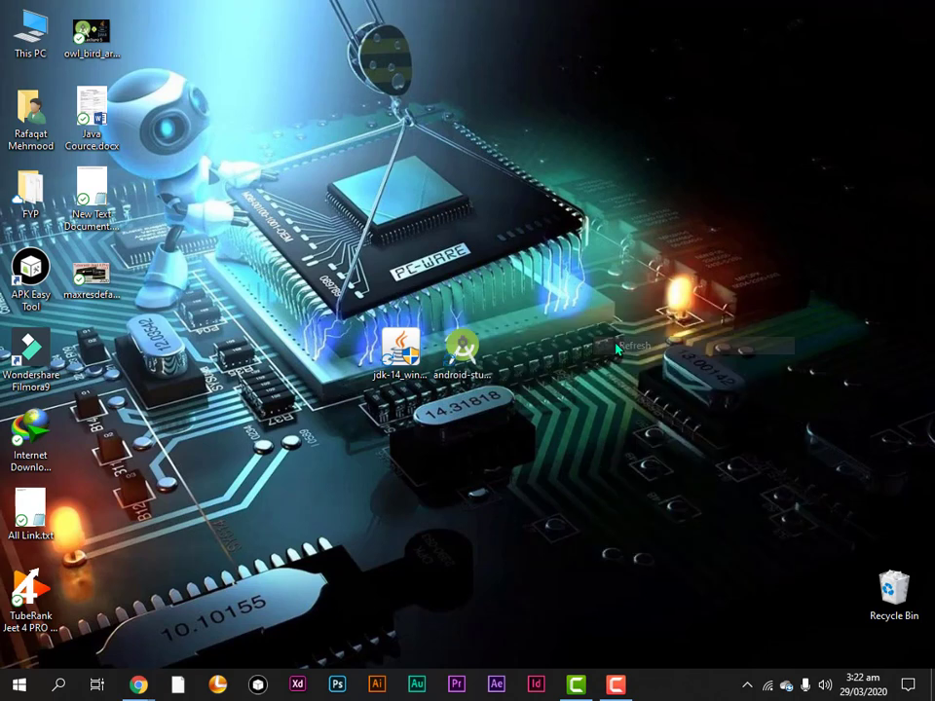
Step: Launch the Android Studio installer from the desktop and accept the Android Studio and Android Virtual Device components
double_click(463, 347)
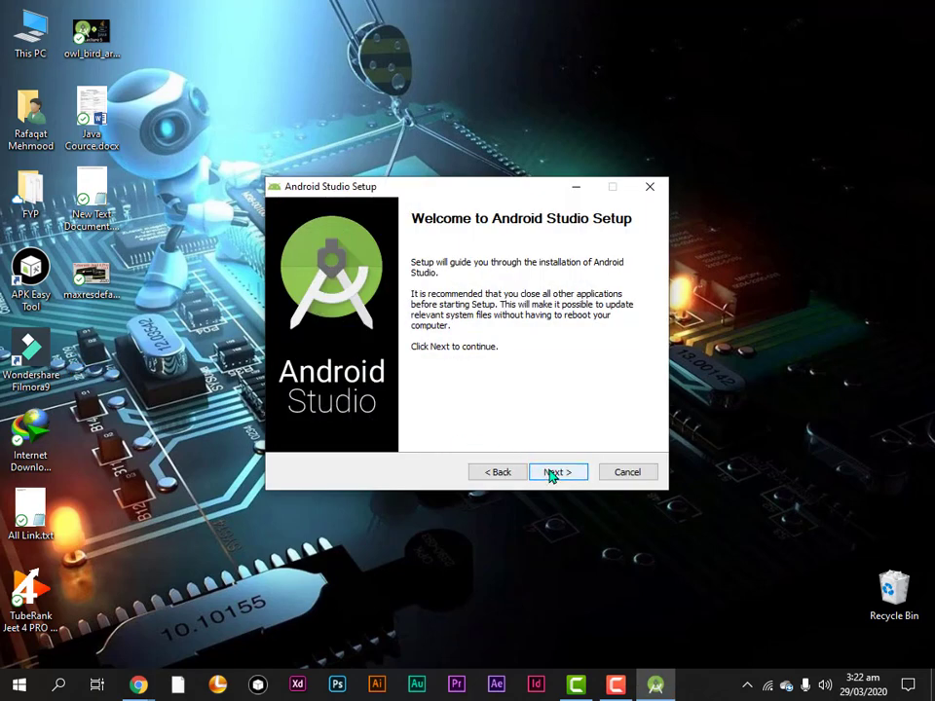
left_click(552, 474)
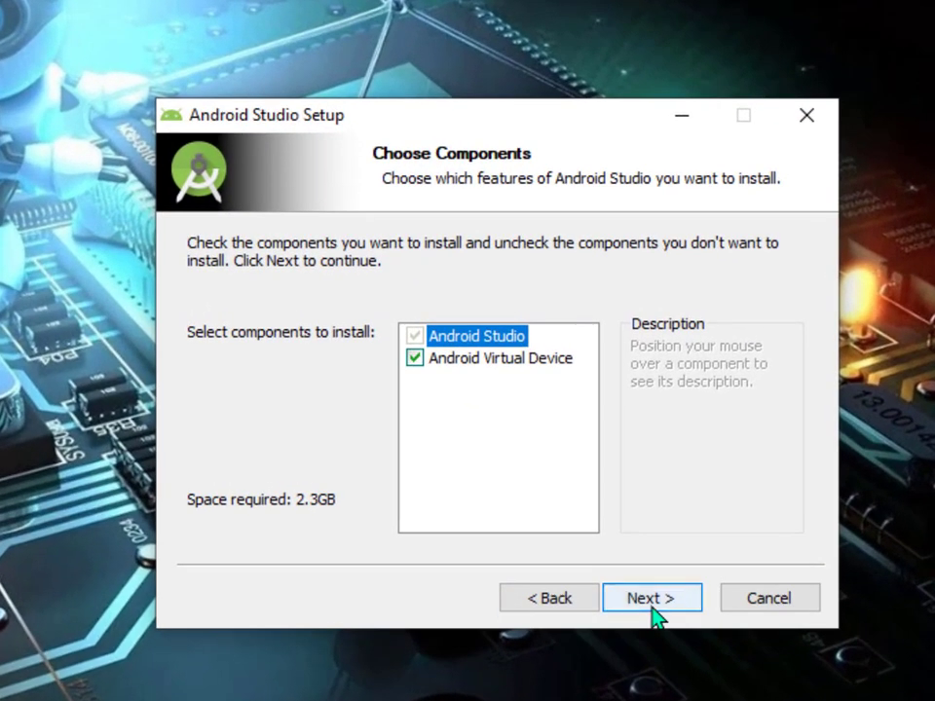
left_click(652, 598)
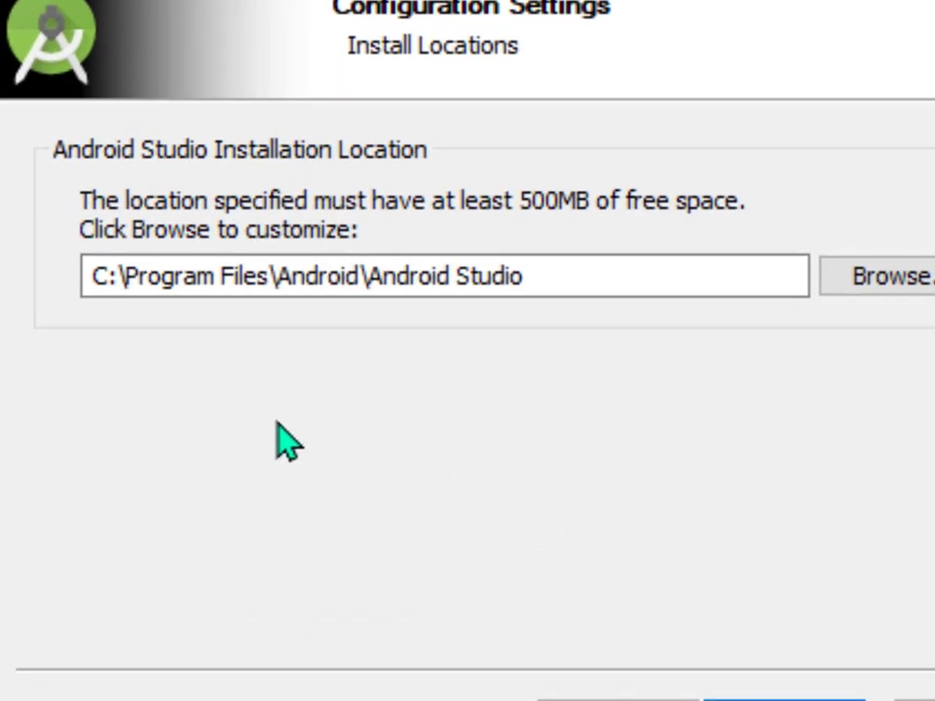
Step: Set the Android Studio installation location to C:\Android\Android Studio and continue to the Start Menu folder choice
left_click(280, 276)
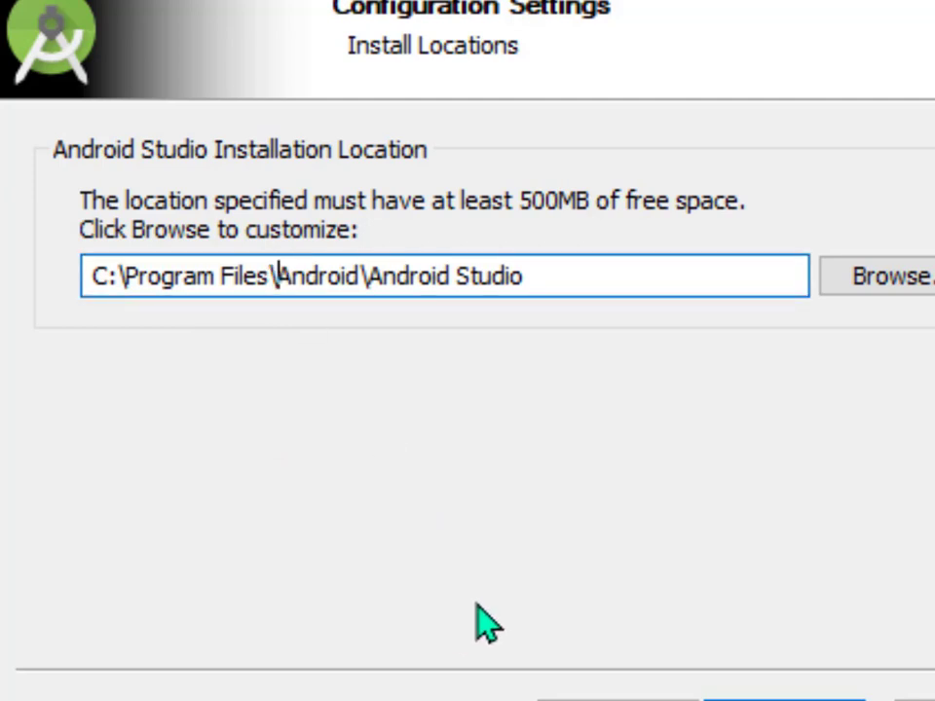
key("BackSpace")
key("BackSpace")
key("BackSpace")
key("BackSpace")
key("BackSpace")
key("BackSpace")
key("BackSpace")
key("BackSpace")
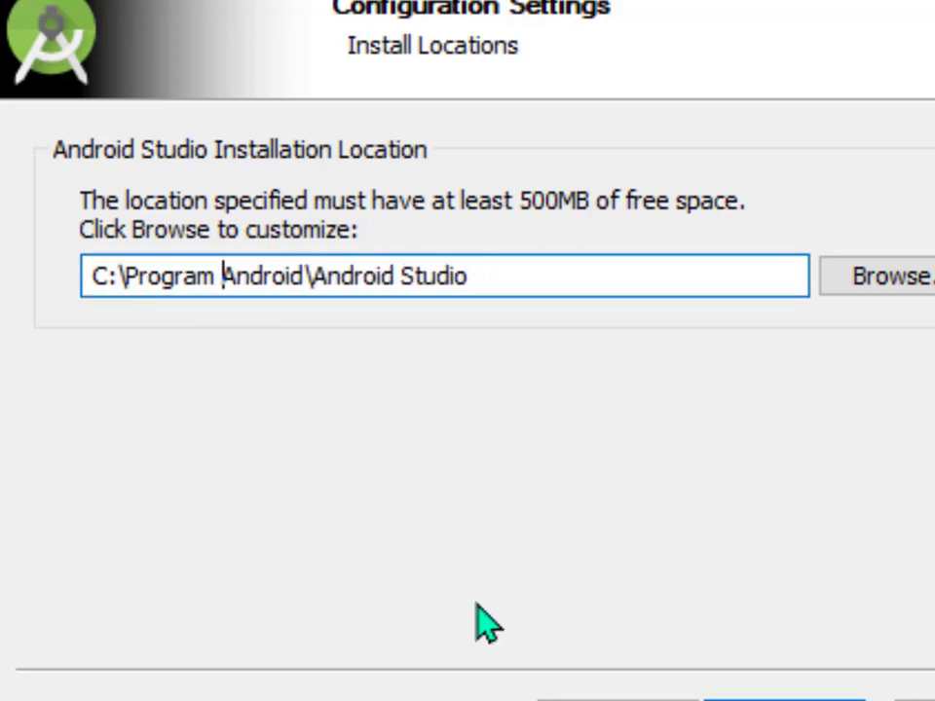
key("BackSpace")
key("BackSpace")
key("BackSpace")
key("BackSpace")
key("BackSpace")
key("BackSpace")
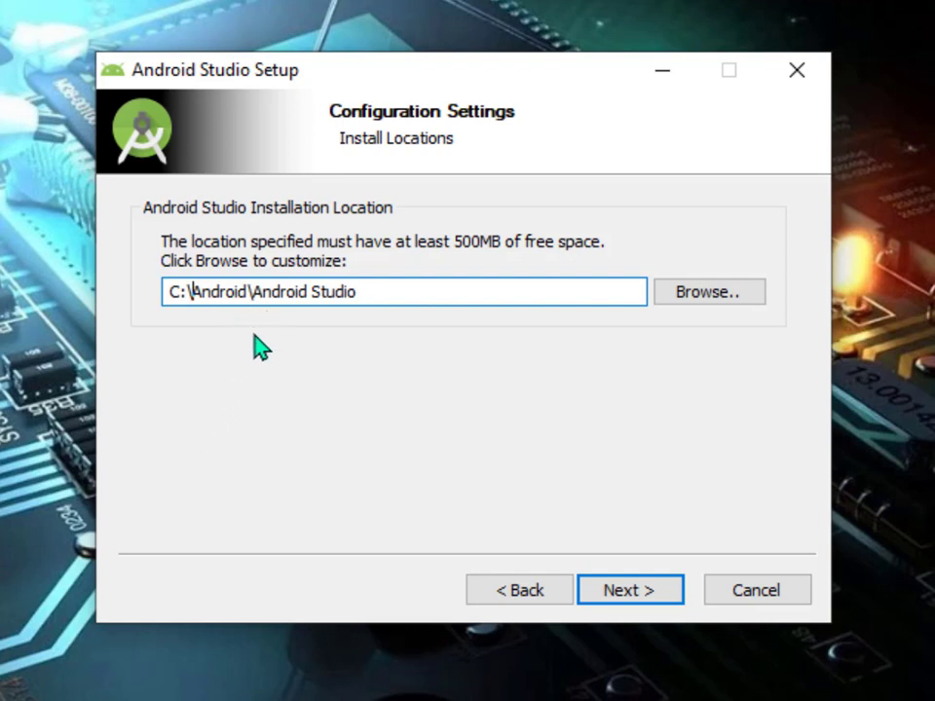
left_click(623, 596)
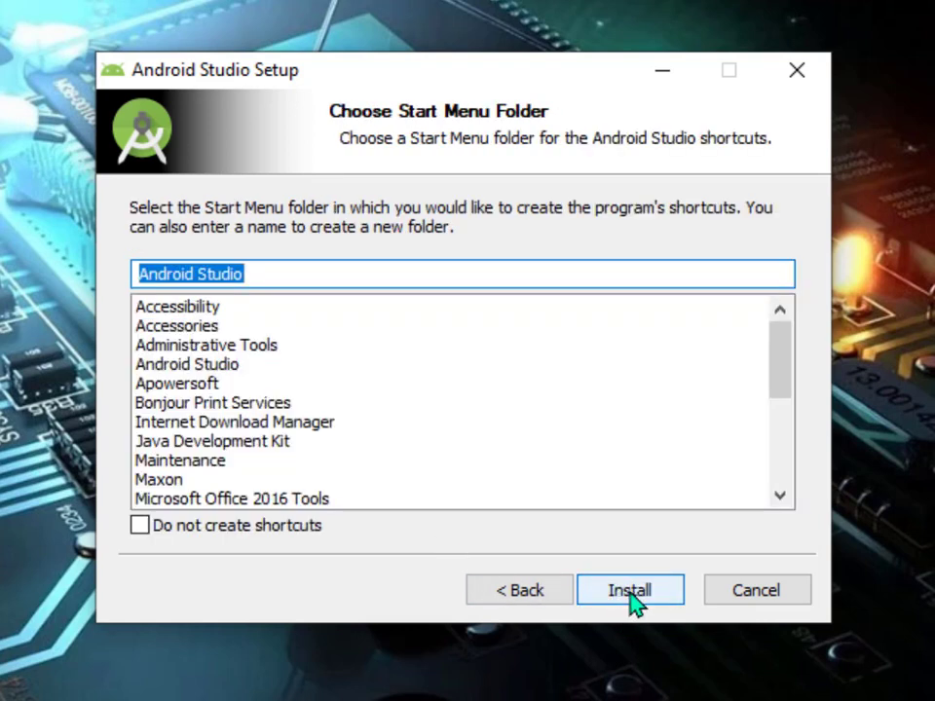
Step: Install Android Studio with the default Start Menu folder and finish setup, launching the program without importing settings
left_click(631, 596)
left_click(232, 277)
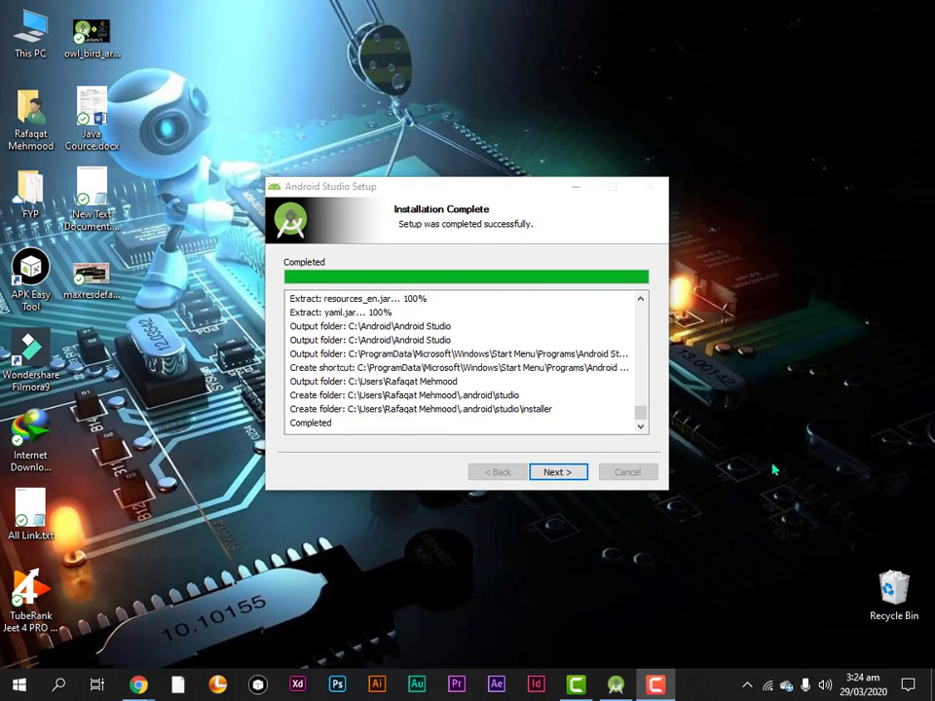
left_click(549, 472)
left_click(555, 473)
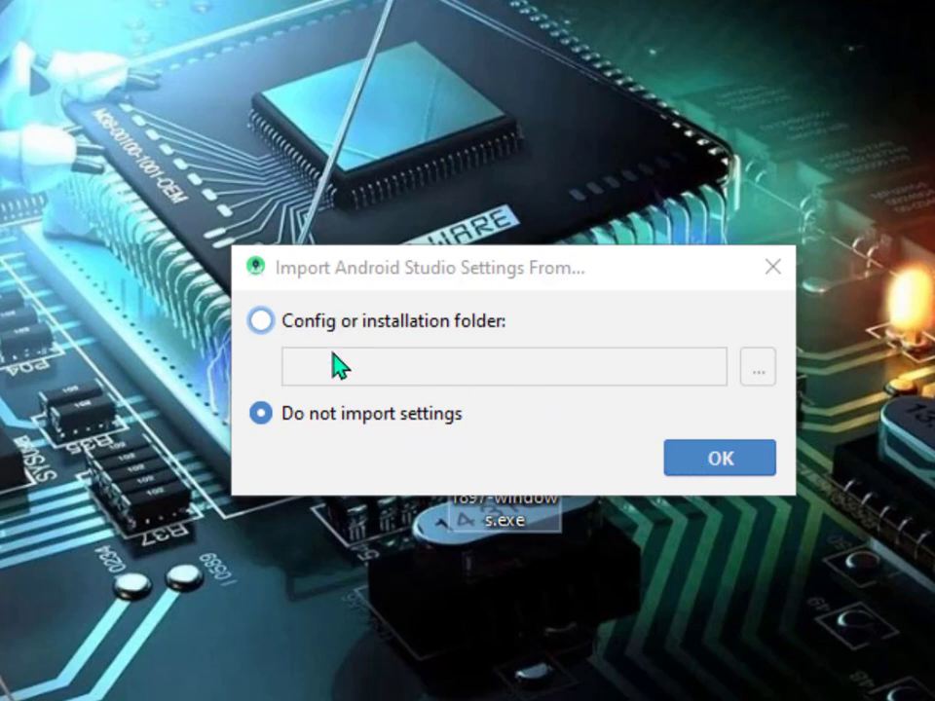
left_click(711, 477)
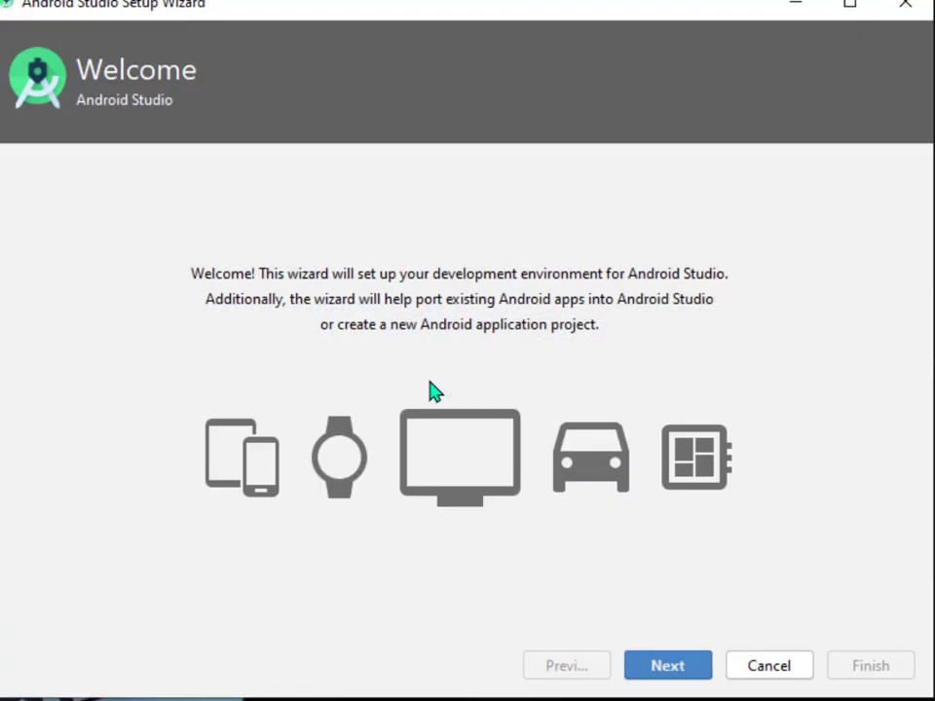
Step: Choose the Standard install type and the Darcula theme in the Android Studio Setup Wizard
left_click(695, 670)
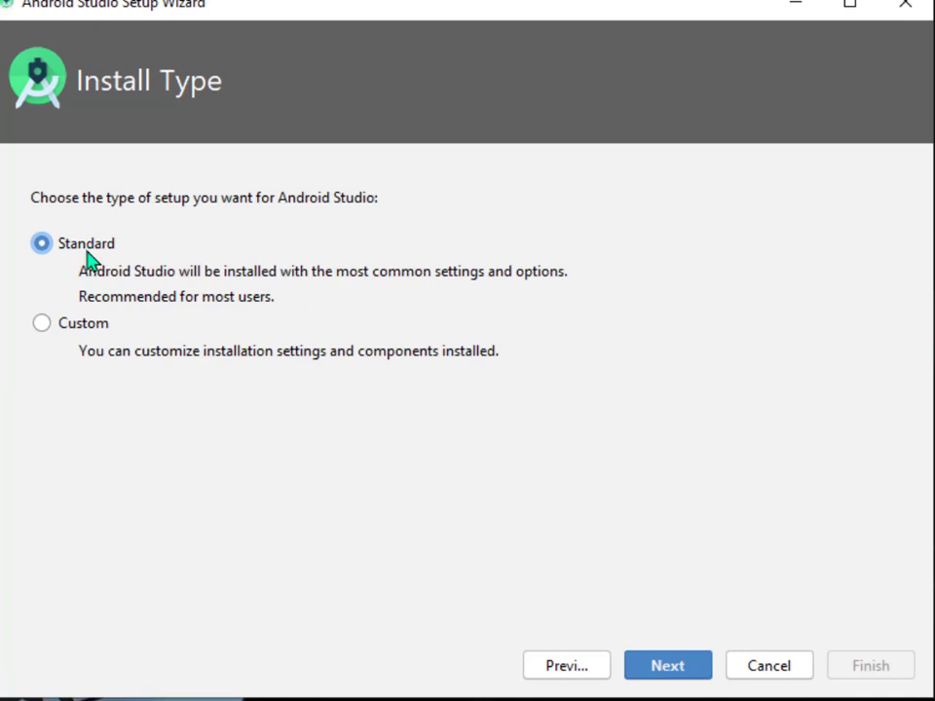
left_click(696, 670)
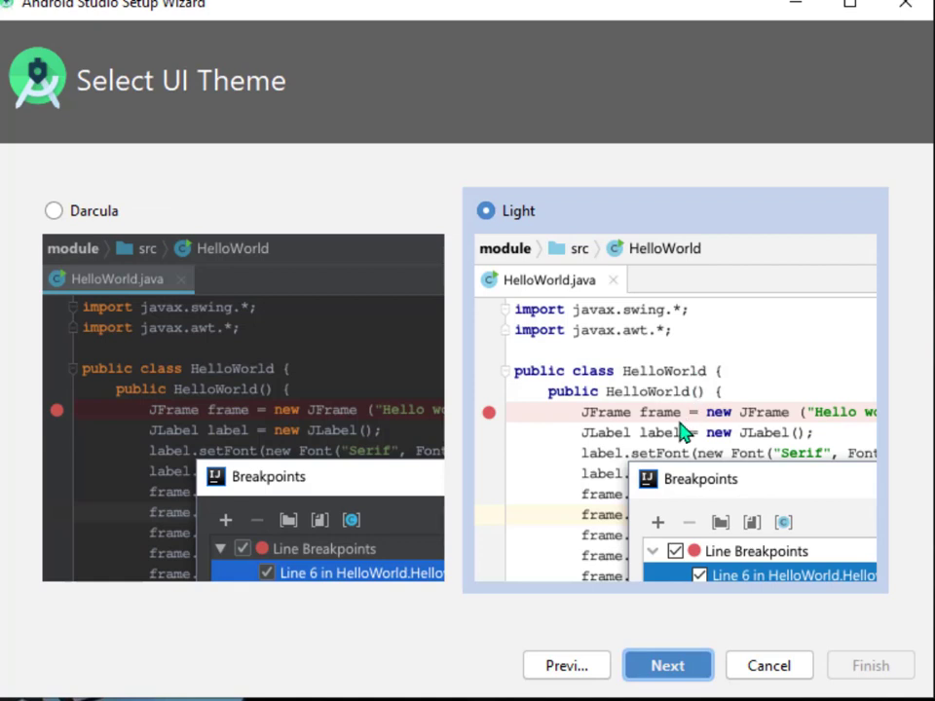
left_click(270, 413)
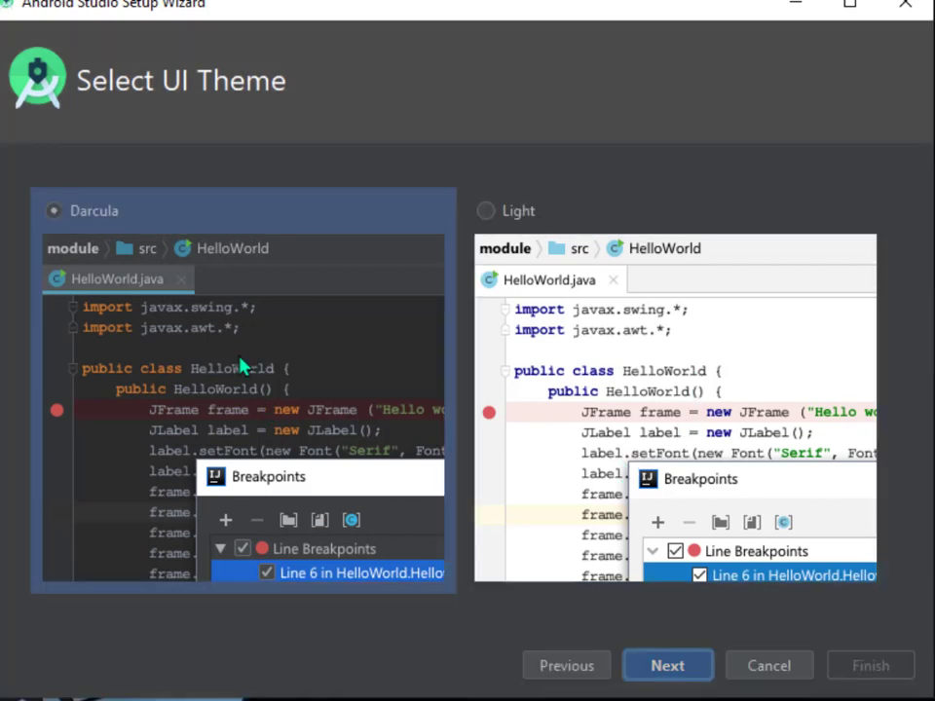
left_click(667, 666)
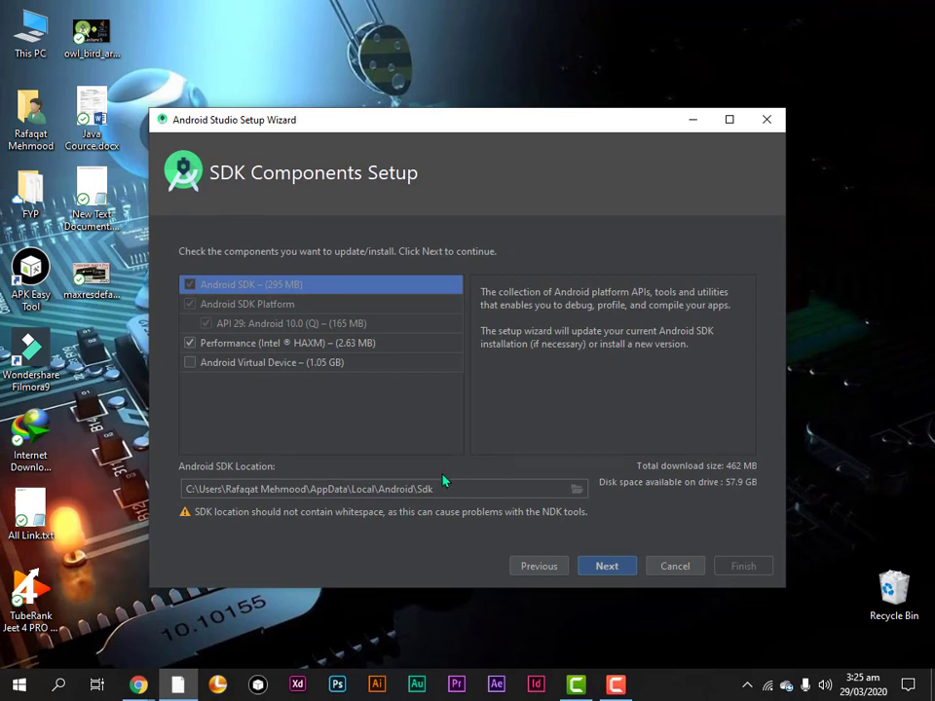
Step: Switch to File Explorer and go to the Android folder on Local Disk (C:), checking the Android Studio subfolder
left_click(6, 20)
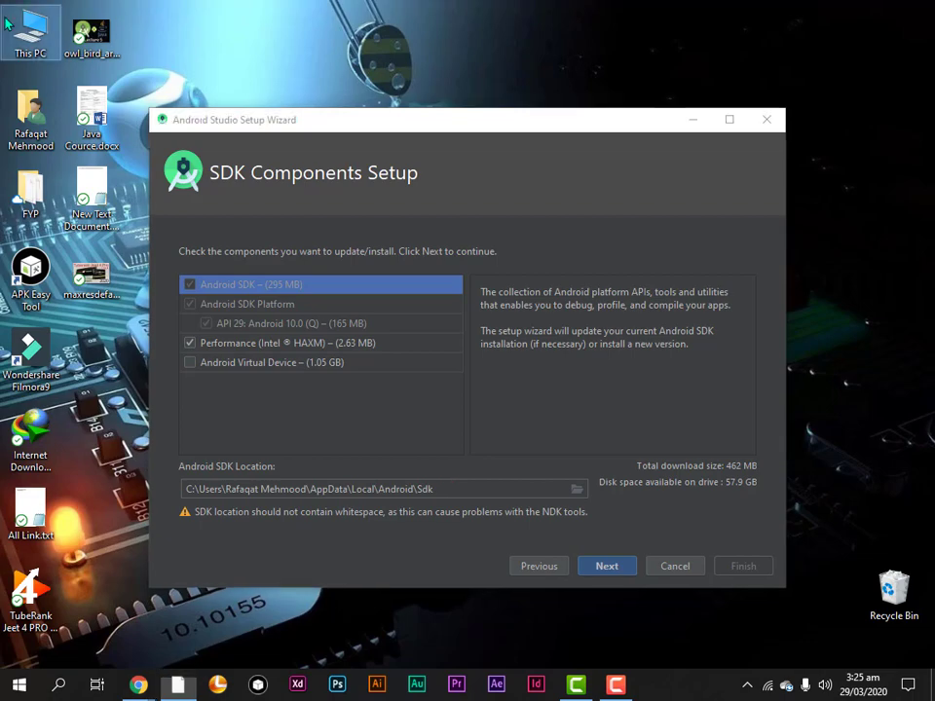
double_click(6, 20)
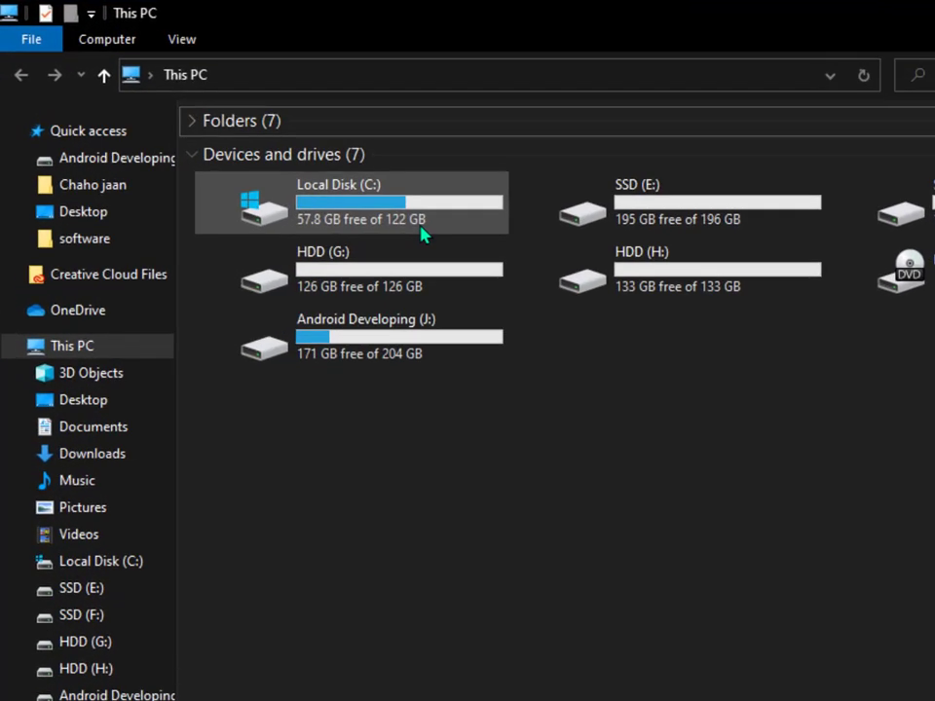
double_click(422, 234)
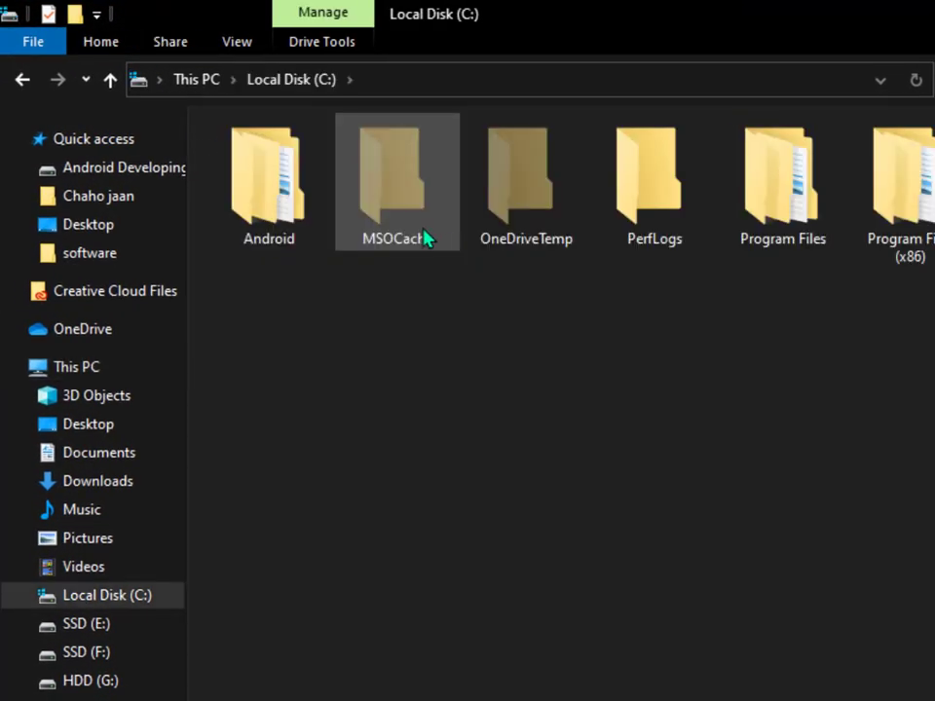
double_click(241, 222)
double_click(279, 170)
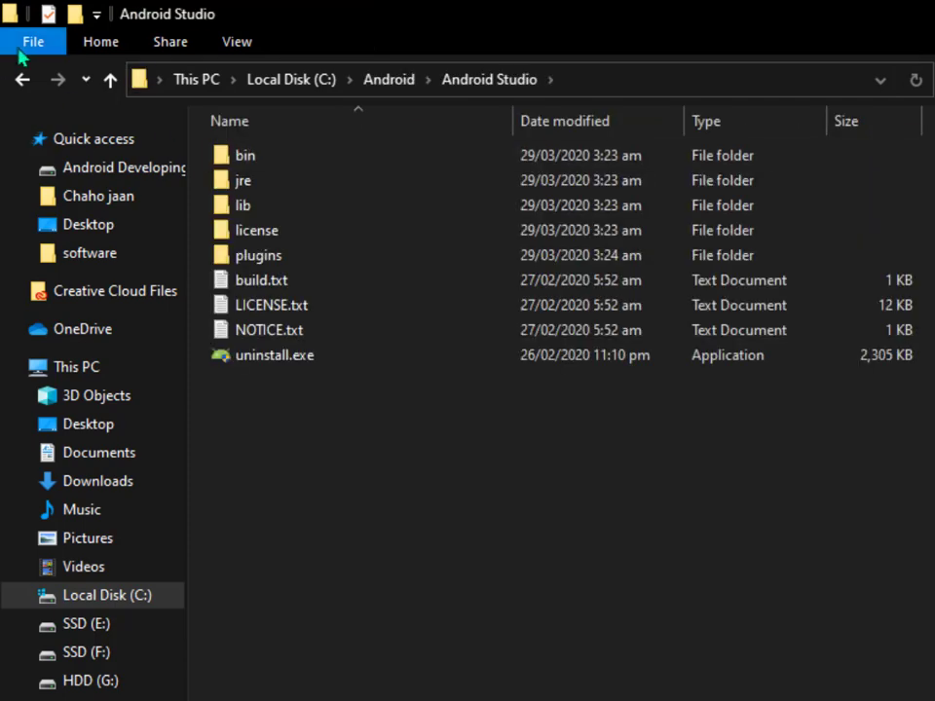
left_click(25, 79)
Step: Create a new folder named SDK inside C:\Android
right_click(309, 255)
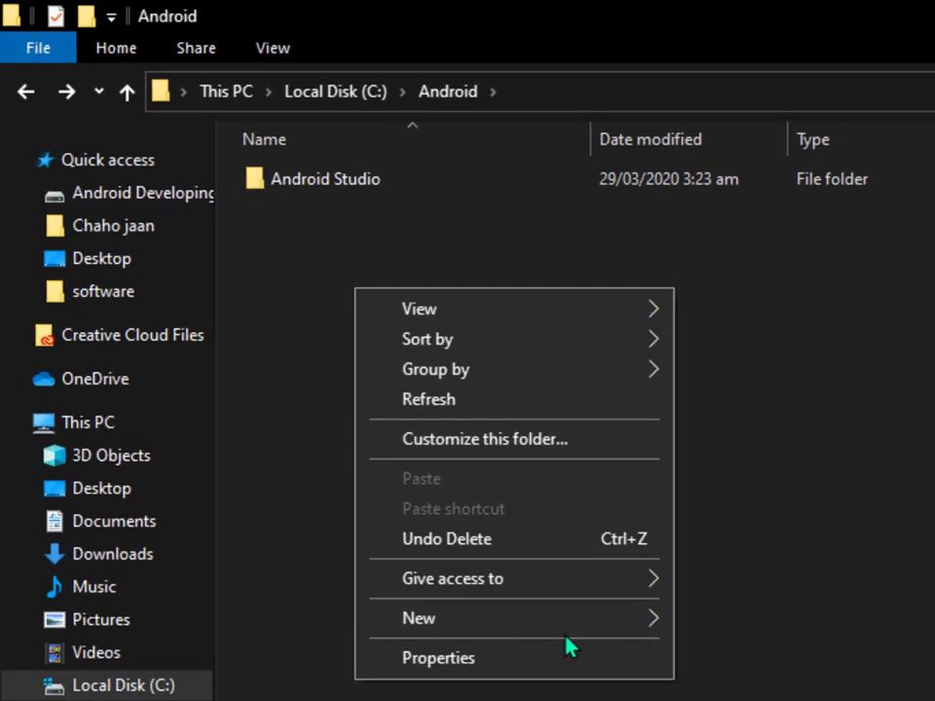
mouse_move(584, 623)
left_click(687, 619)
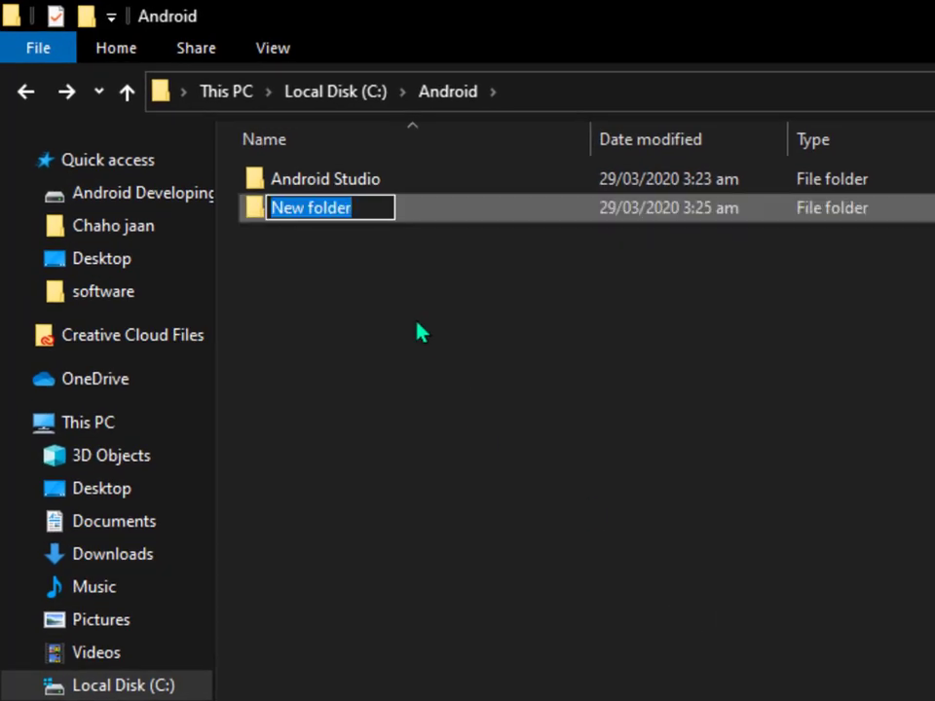
type("S")
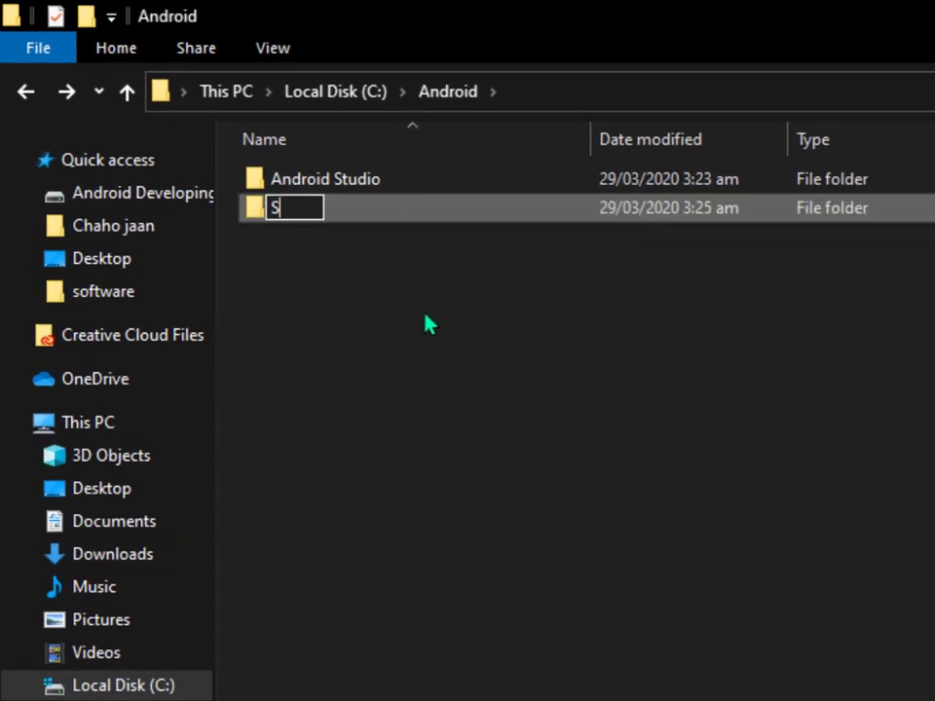
type("DK")
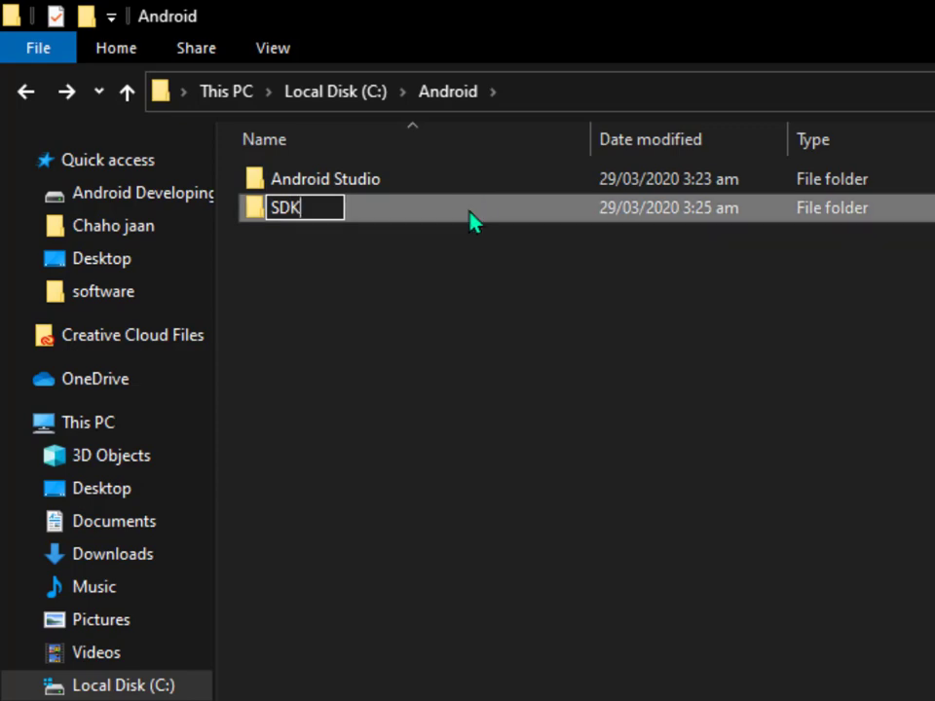
key("Return")
Step: Copy the SDK folder's path C:\Android\SDK and return to the Android SDK Location field in the Android Studio Setup Wizard
double_click(473, 221)
left_click(581, 92)
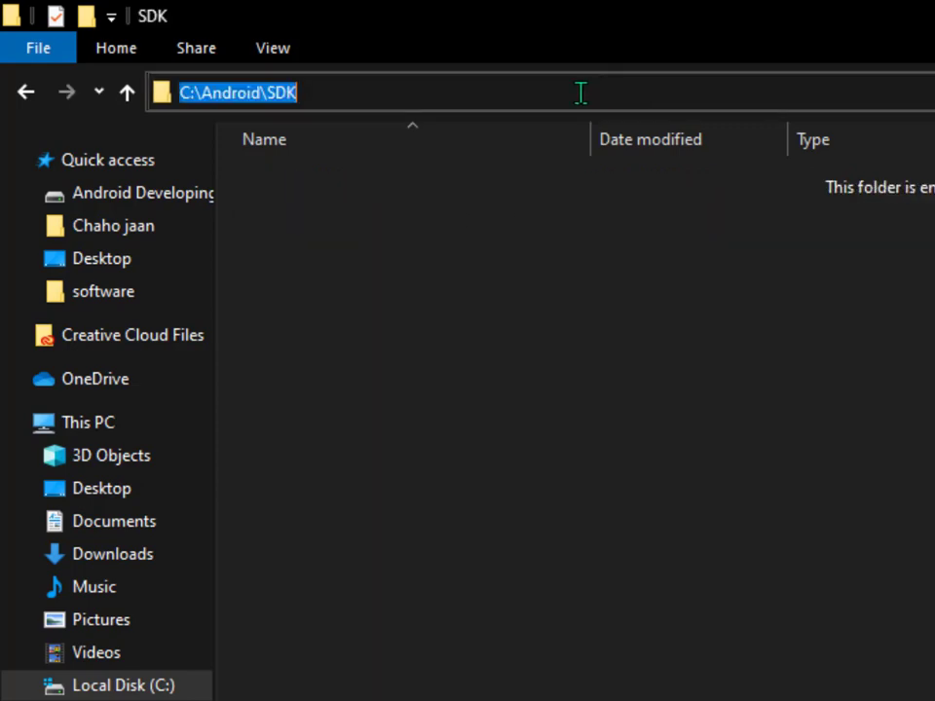
right_click(273, 94)
left_click(351, 181)
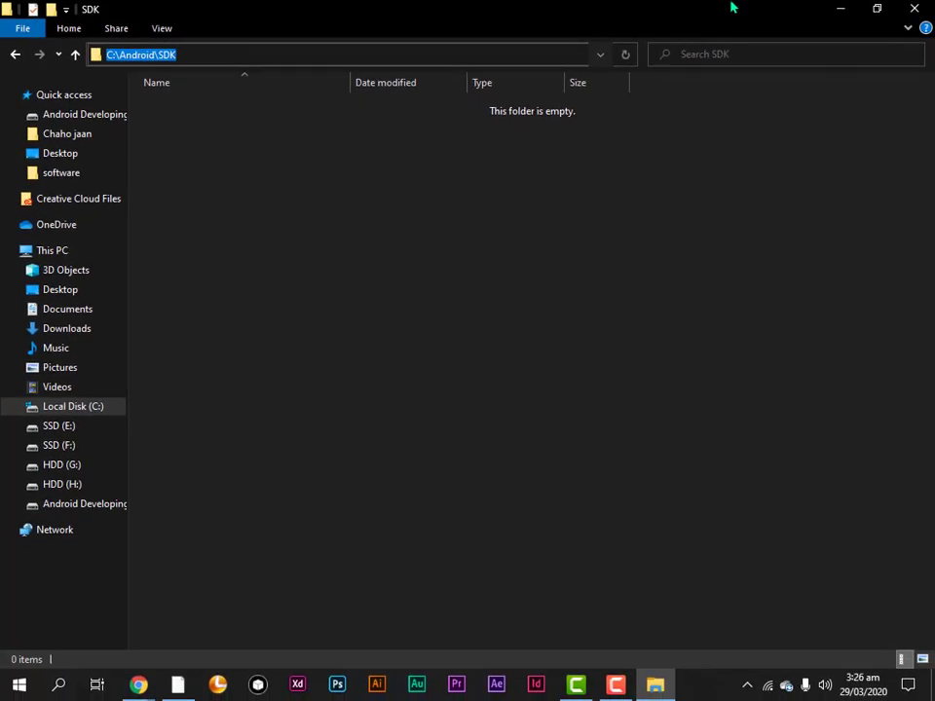
left_click(839, 8)
left_click(571, 486)
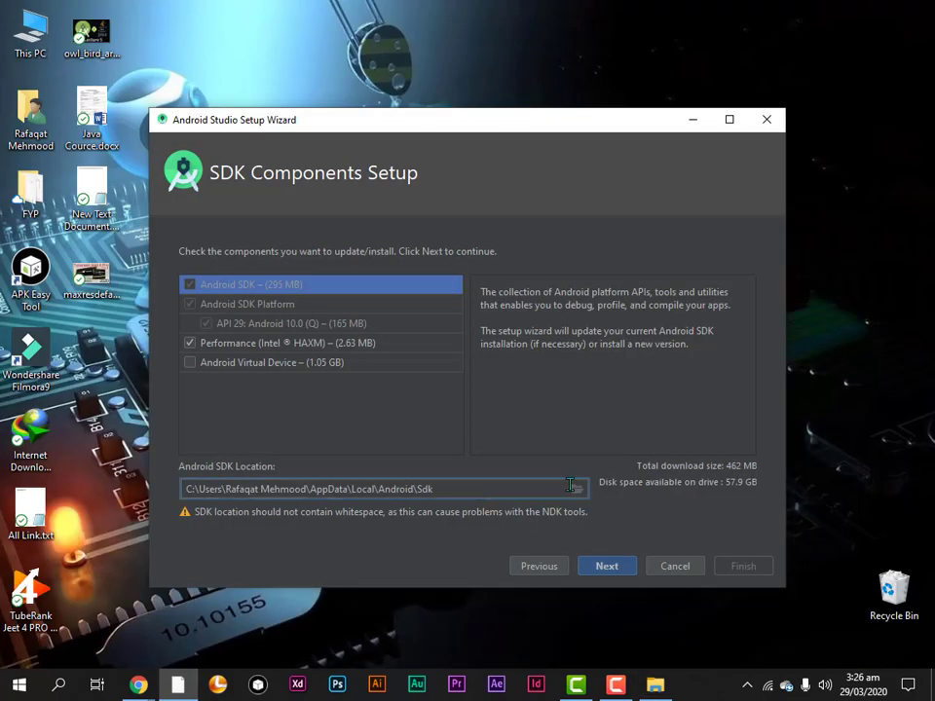